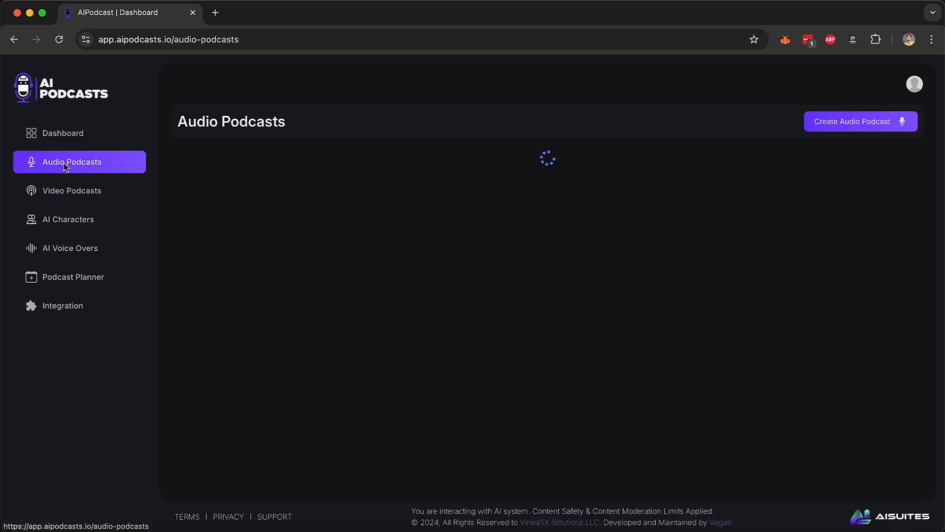
Start a new video podcast named "weight loss journey 2" with United States as the country and English as the language
left_click(73, 196)
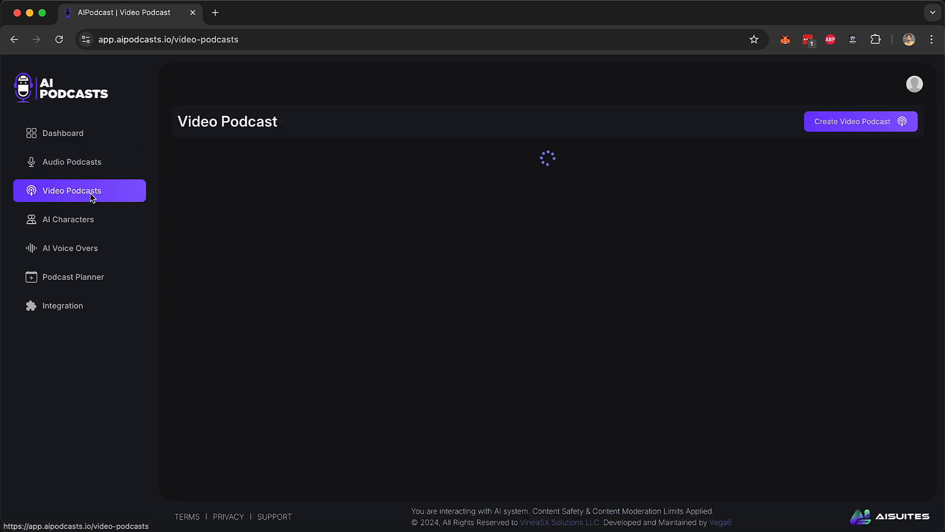
left_click(860, 128)
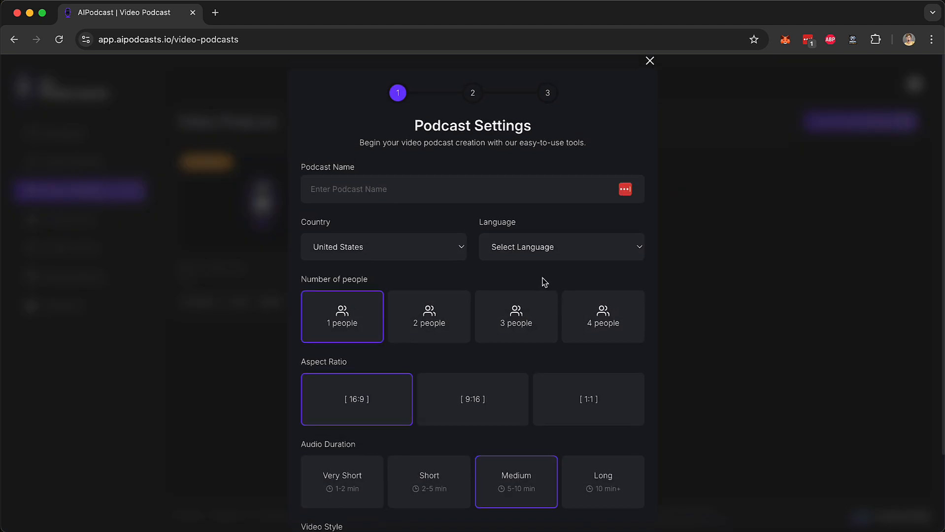
left_click(386, 190)
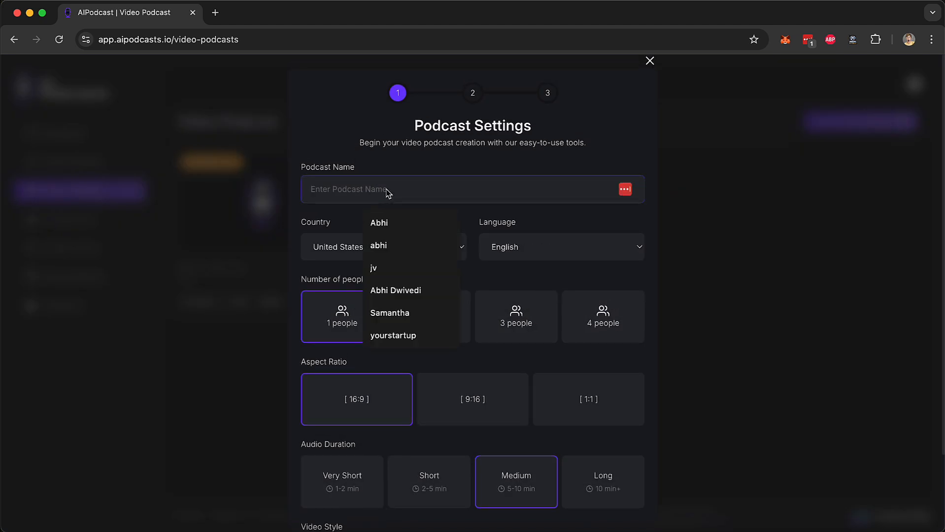
type("weight loss")
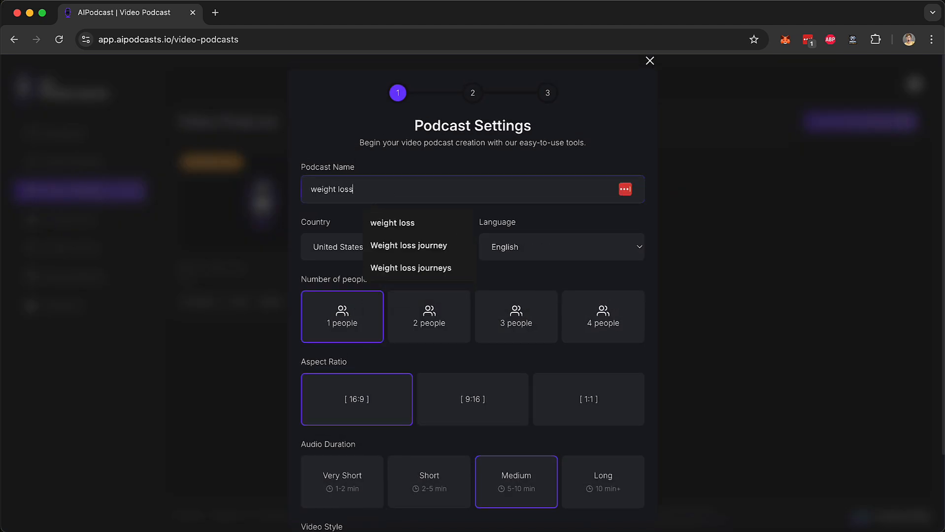
left_click(338, 247)
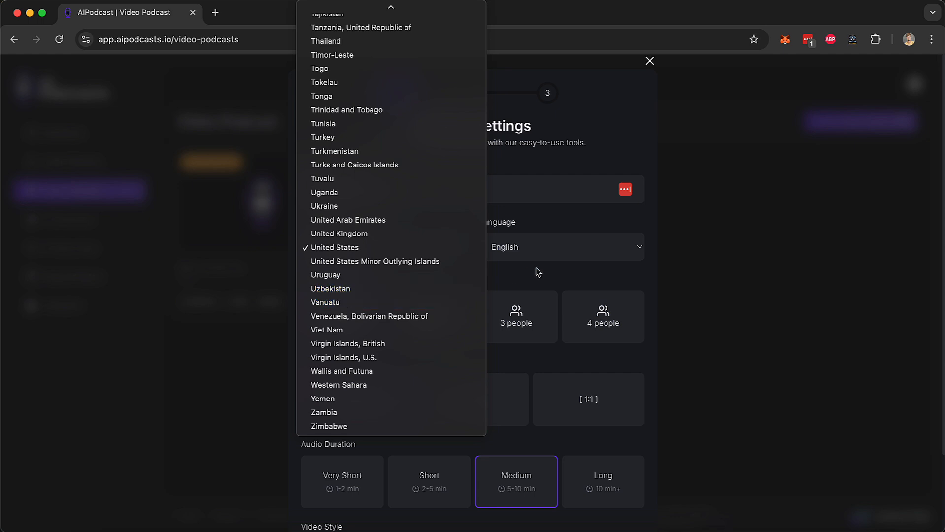
left_click(553, 254)
left_click(439, 283)
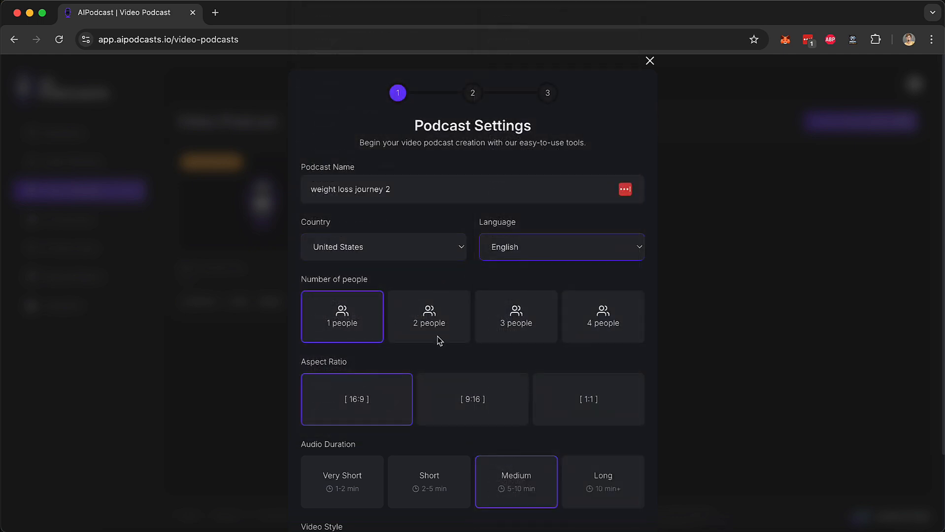
Set the number of people in the podcast to 2
left_click(439, 339)
left_click(491, 327)
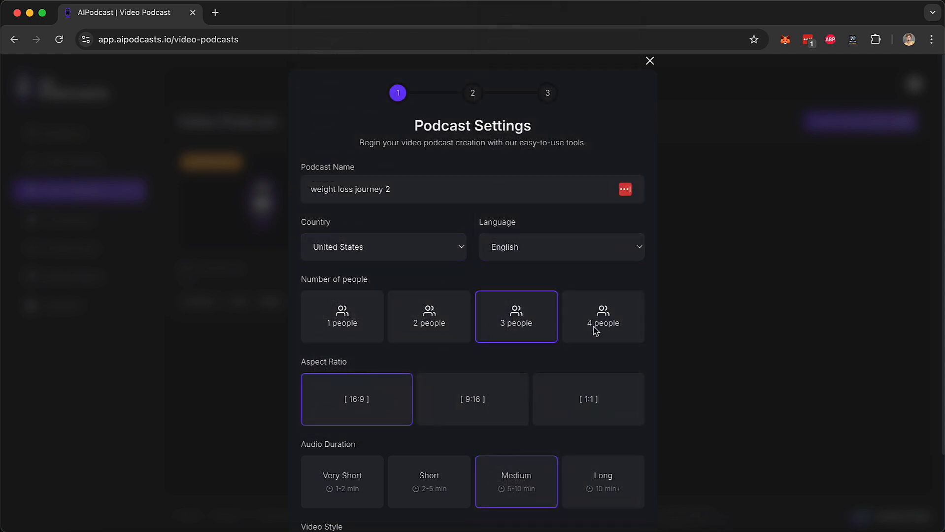
left_click(610, 329)
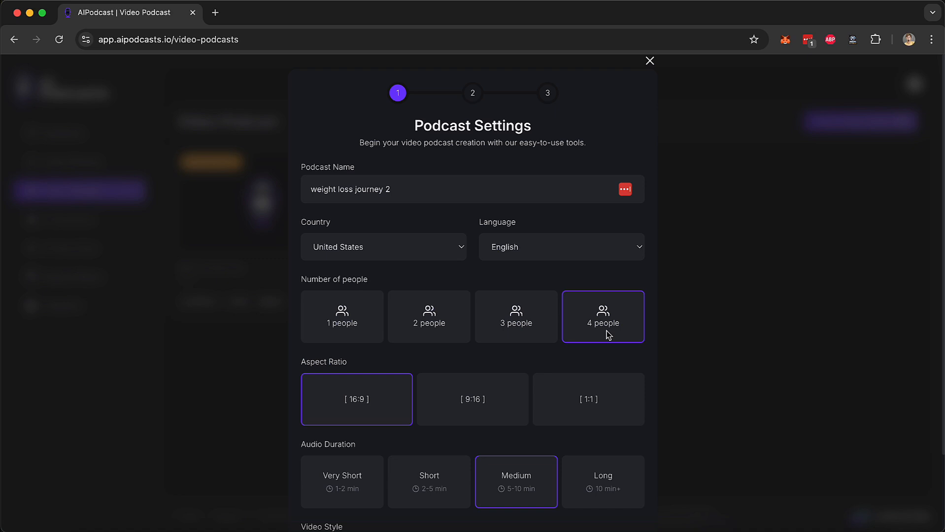
left_click(454, 332)
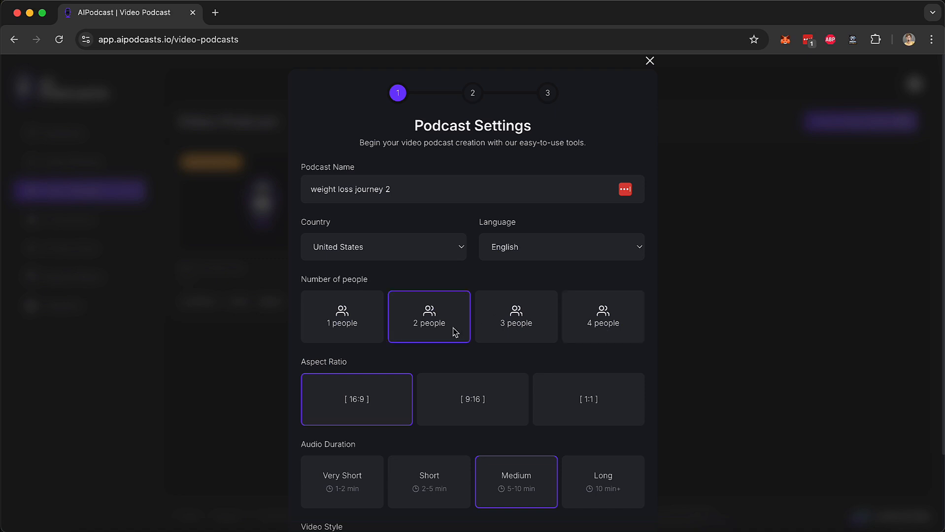
Choose the 16:9 aspect ratio and set the audio duration to Very Short (1-2 min)
scroll(389, 400, "down", 2)
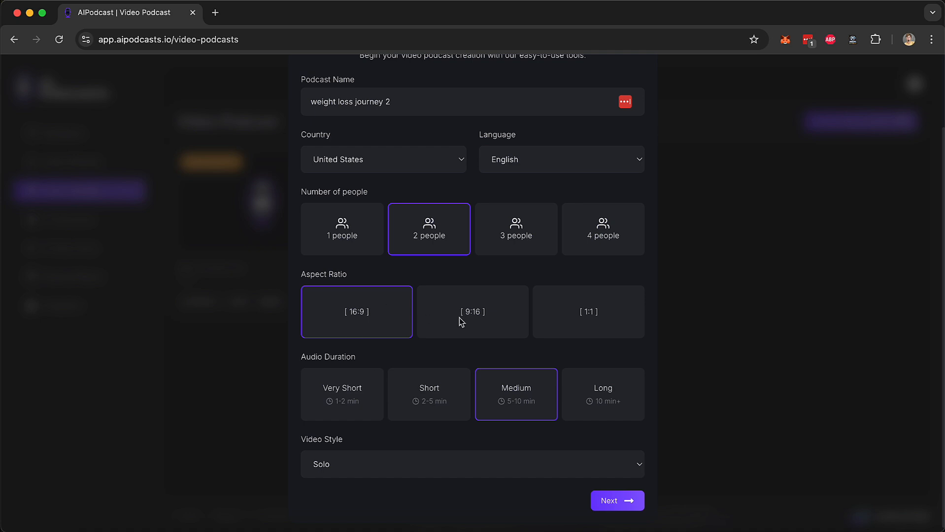
left_click(492, 322)
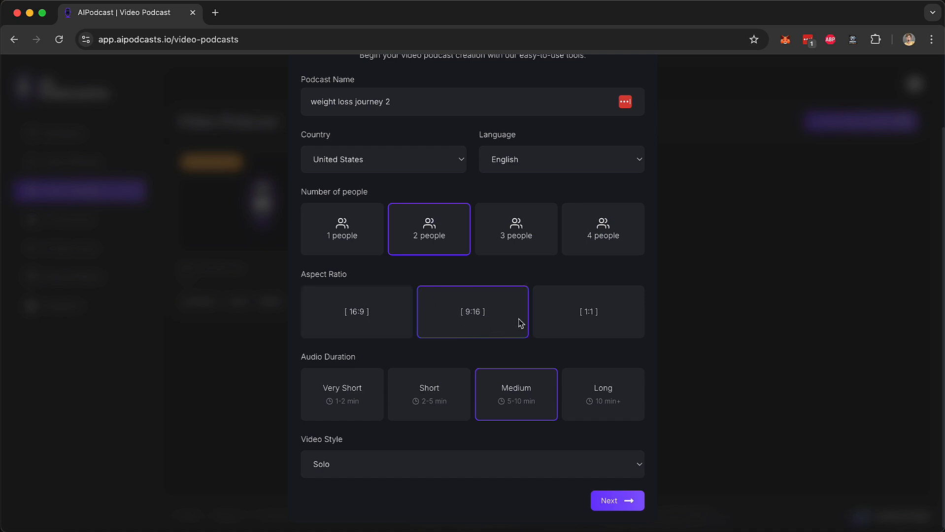
left_click(595, 318)
left_click(358, 331)
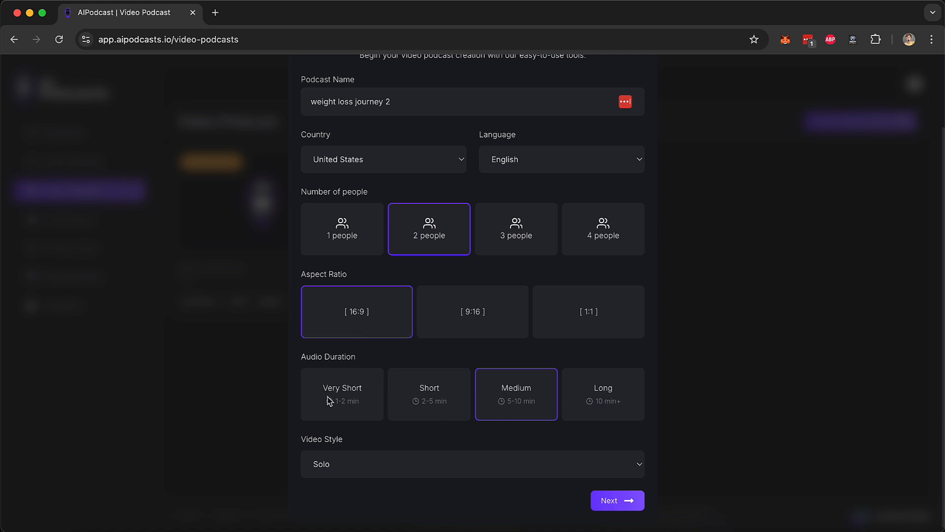
left_click(351, 407)
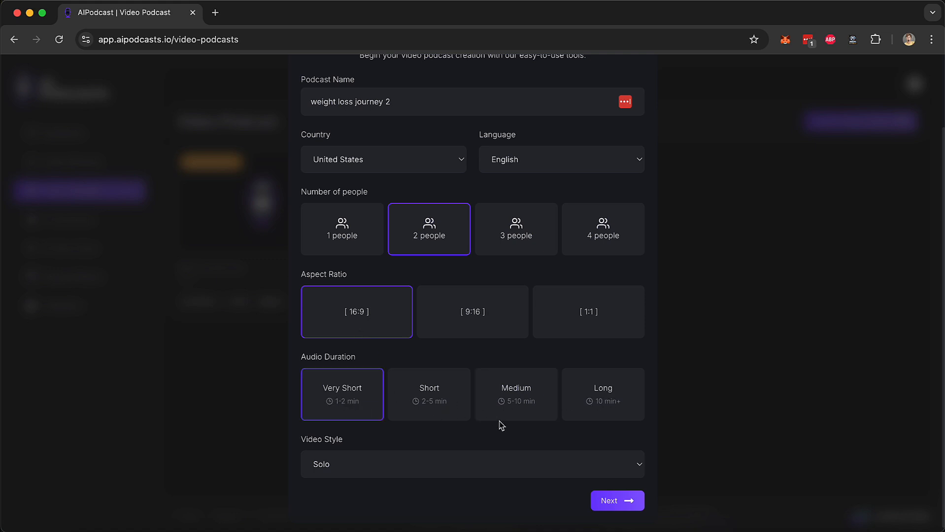
Set the video style to Panel and continue to the content source
scroll(499, 424, "down", 1)
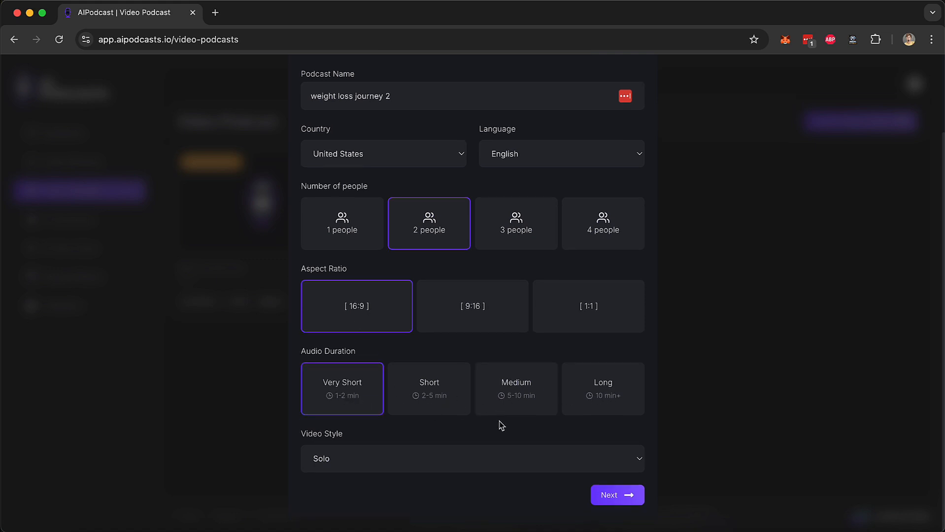
left_click(398, 460)
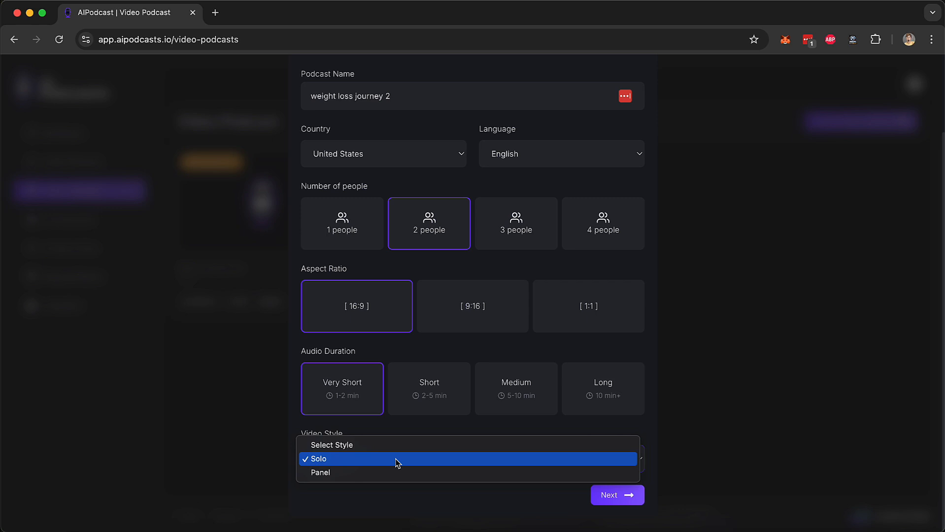
left_click(394, 473)
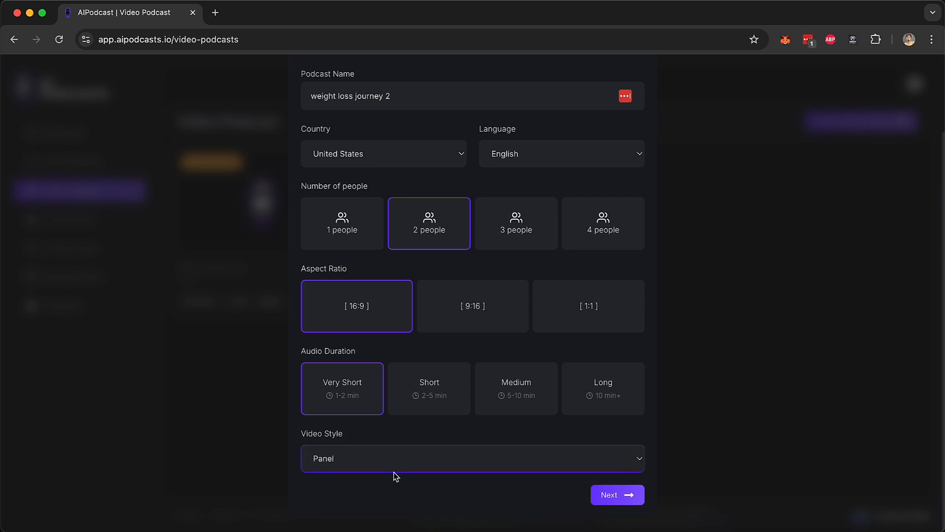
left_click(616, 495)
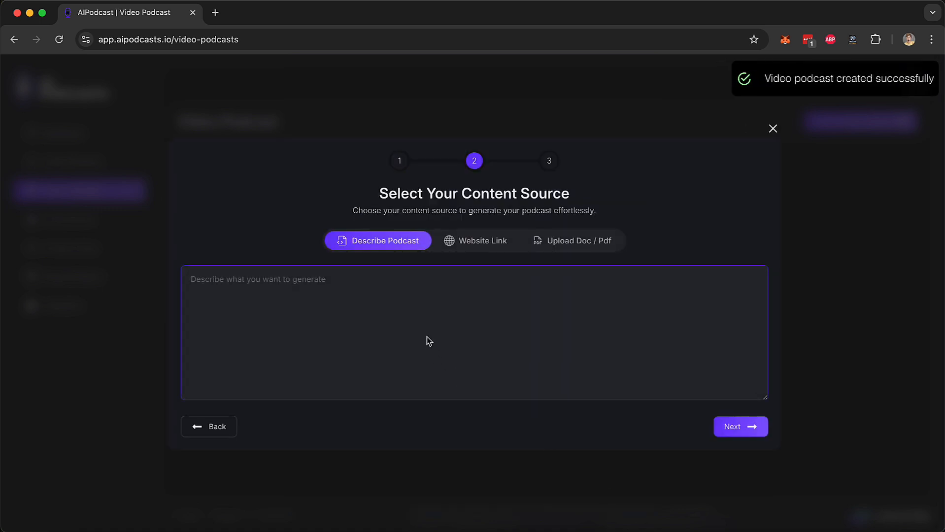
Enter the weight loss journey story starting "Imagine stepping on a scale" as the podcast description and continue to the character selection
type("weight loss journey")
left_click(737, 427)
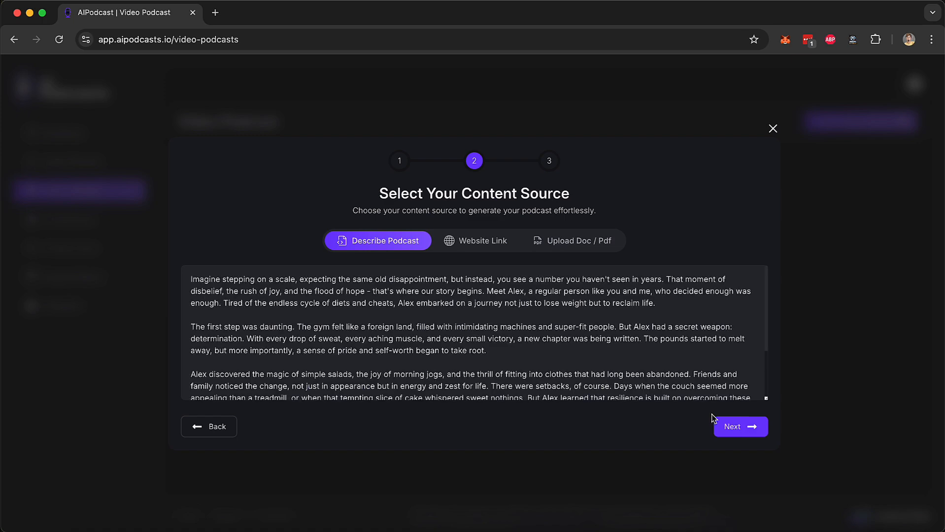
scroll(430, 364, "down", 3)
scroll(430, 364, "up", 3)
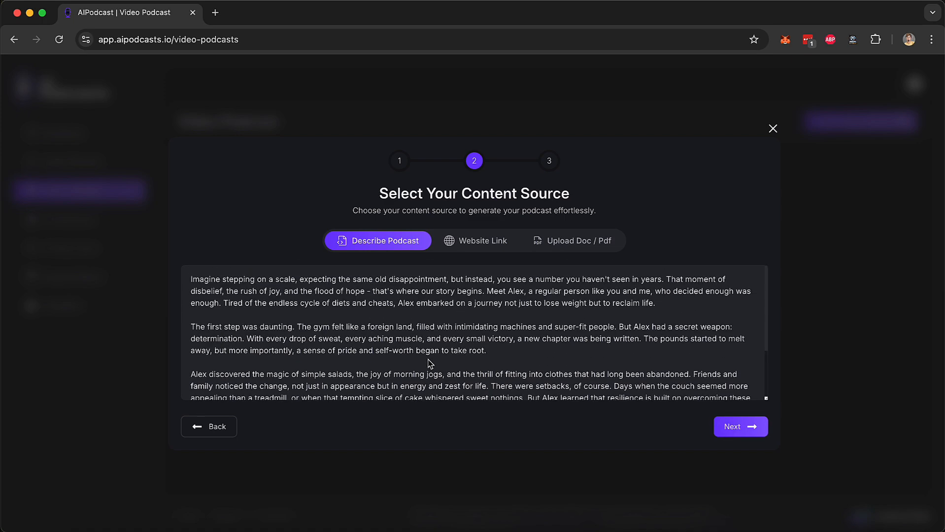
left_click(742, 427)
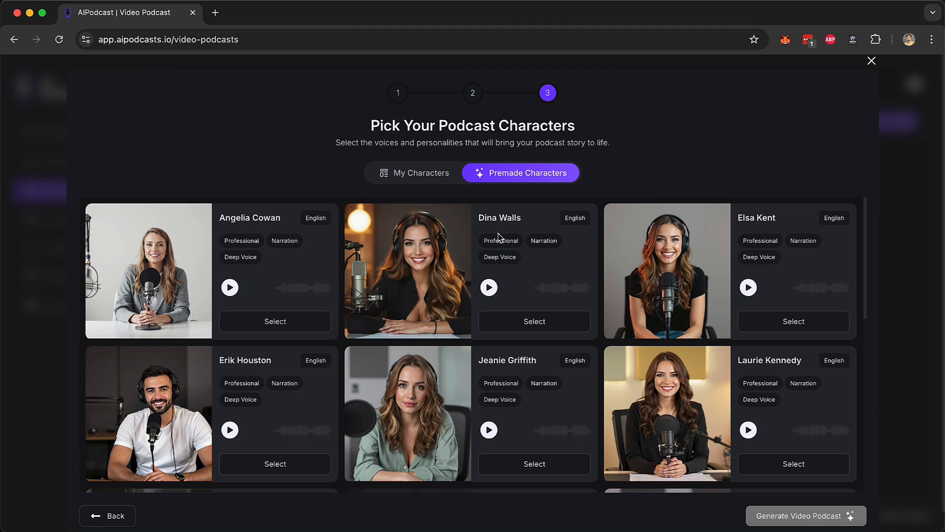
Select the premade character with long brown hair, headphones and a black top, seated beside the round glowing lamp
scroll(517, 309, "down", 4)
scroll(516, 309, "down", 5)
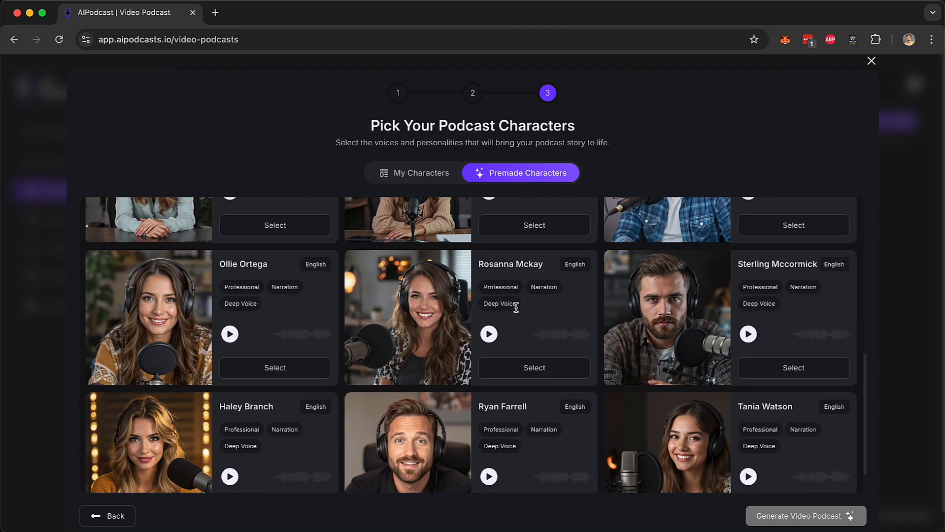
scroll(516, 310, "down", 1)
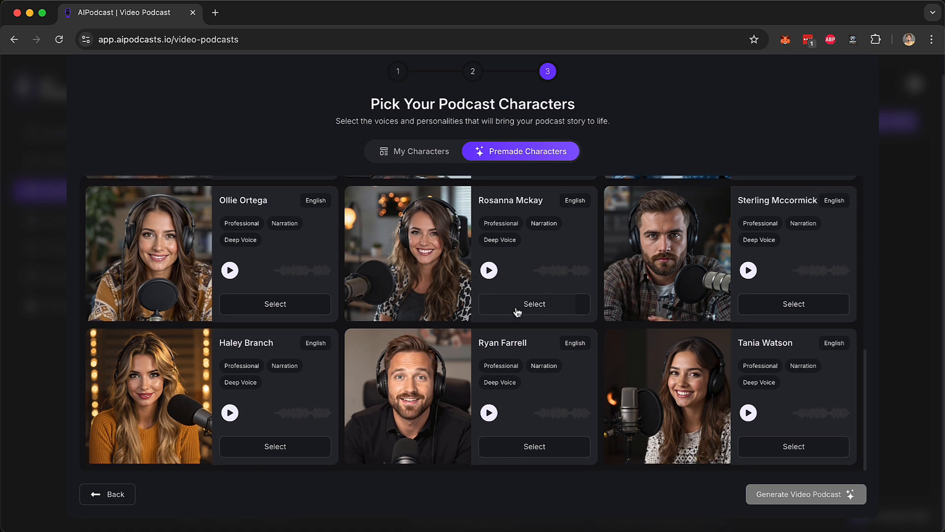
scroll(517, 312, "up", 9)
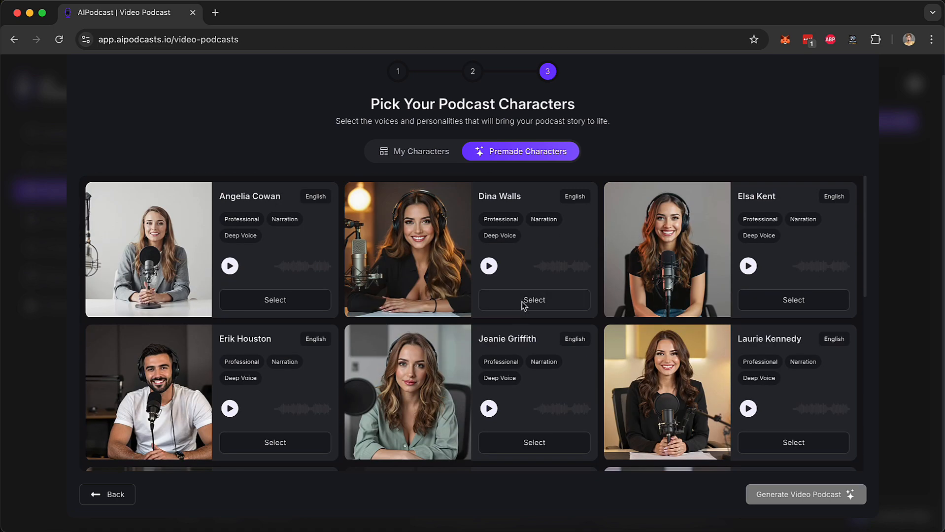
left_click(525, 302)
Select the smiling man in the blue plaid shirt as the second premade character, in place of the woman in the beige sweater
scroll(556, 379, "down", 5)
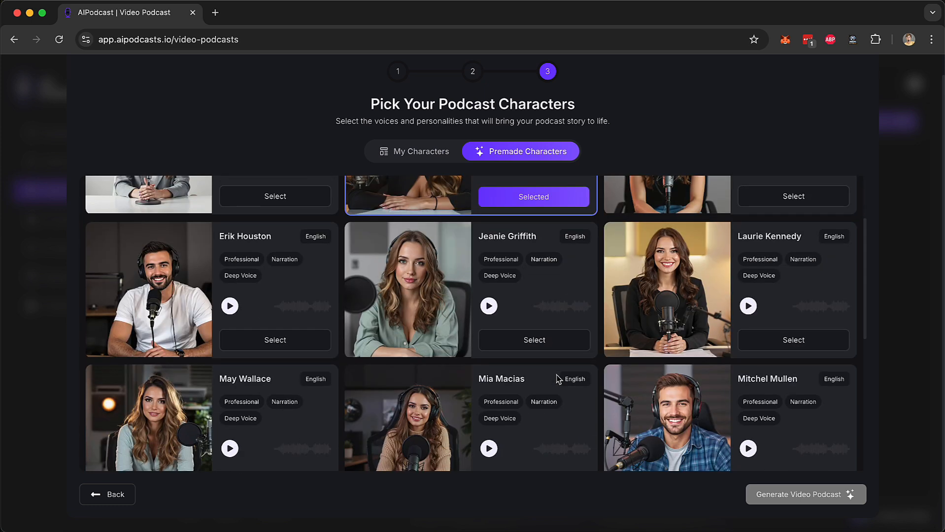
scroll(556, 379, "down", 5)
left_click(528, 354)
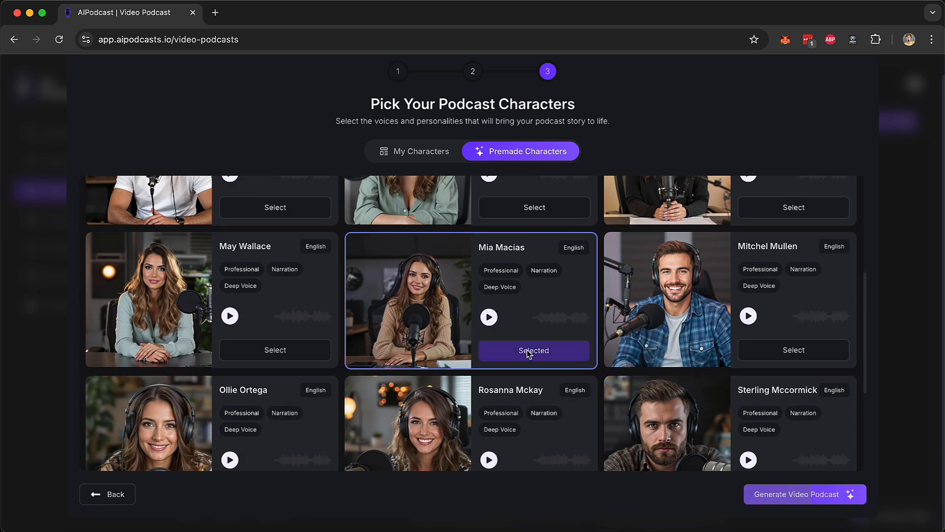
left_click(766, 350)
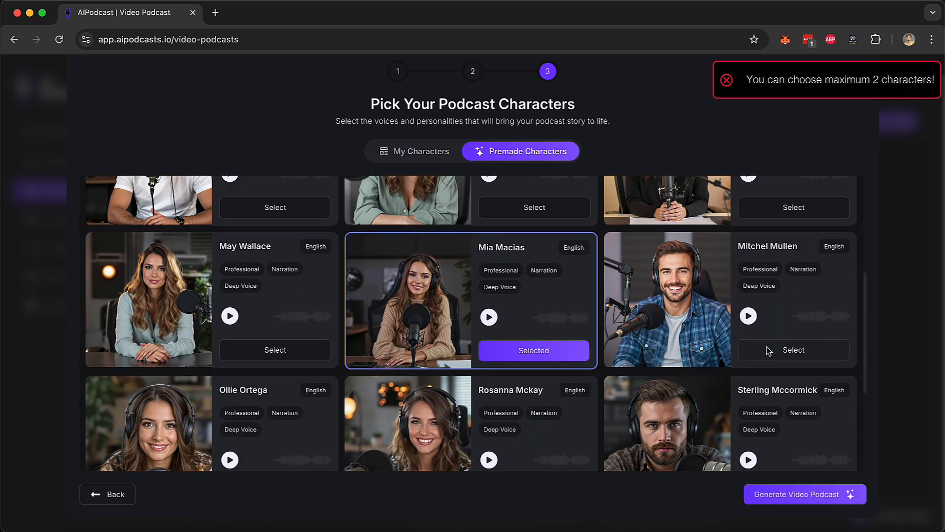
left_click(541, 361)
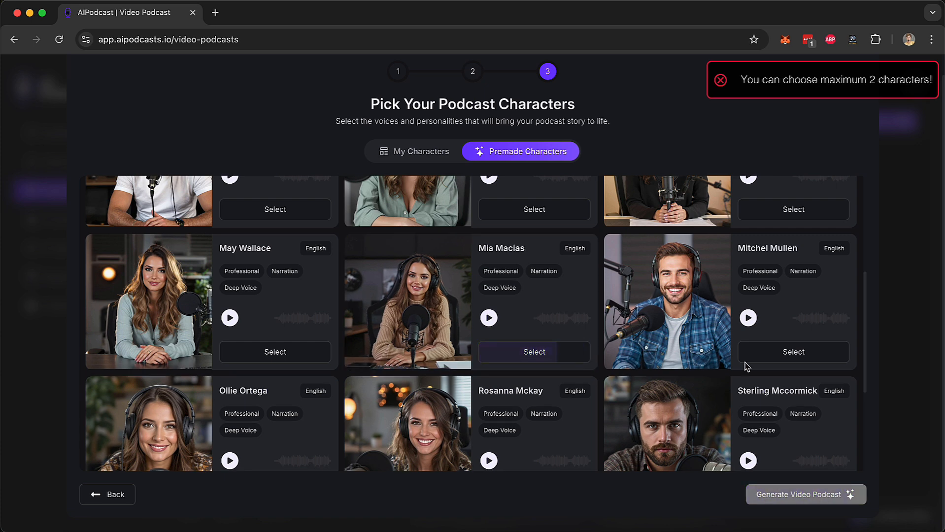
left_click(774, 357)
Check the list of self-created characters and return to the premade ones
scroll(547, 329, "up", 9)
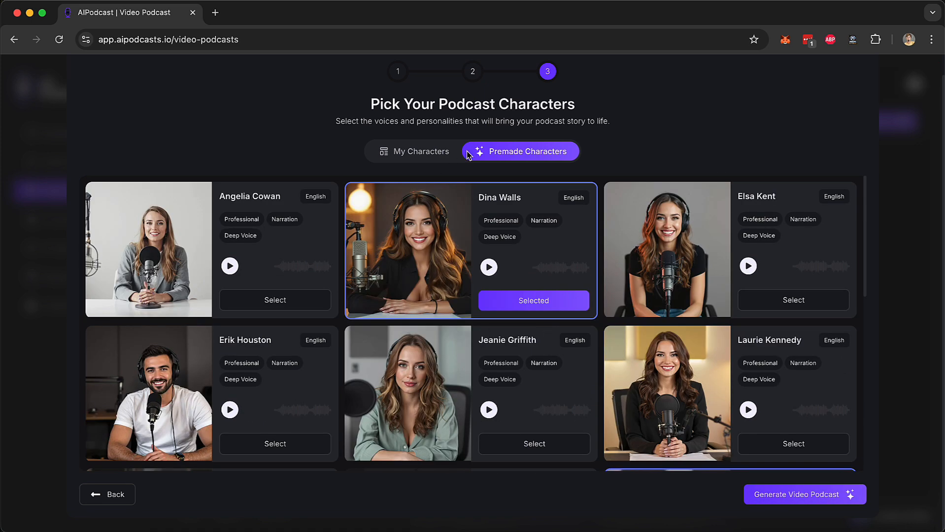
left_click(436, 152)
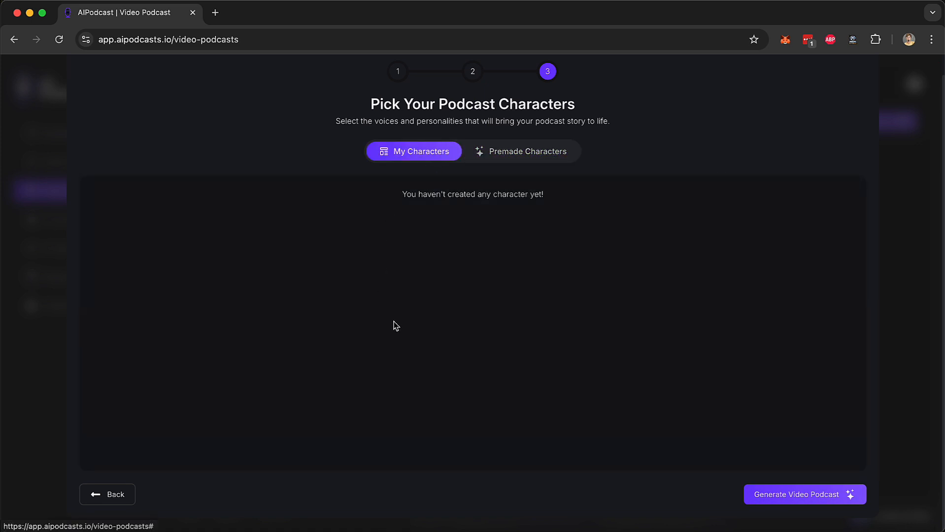
left_click(536, 157)
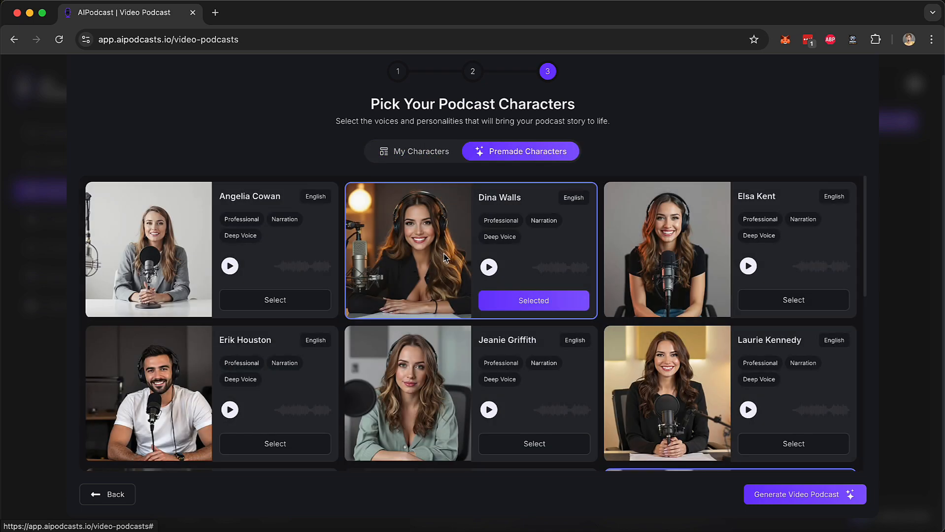
left_click(429, 152)
left_click(517, 157)
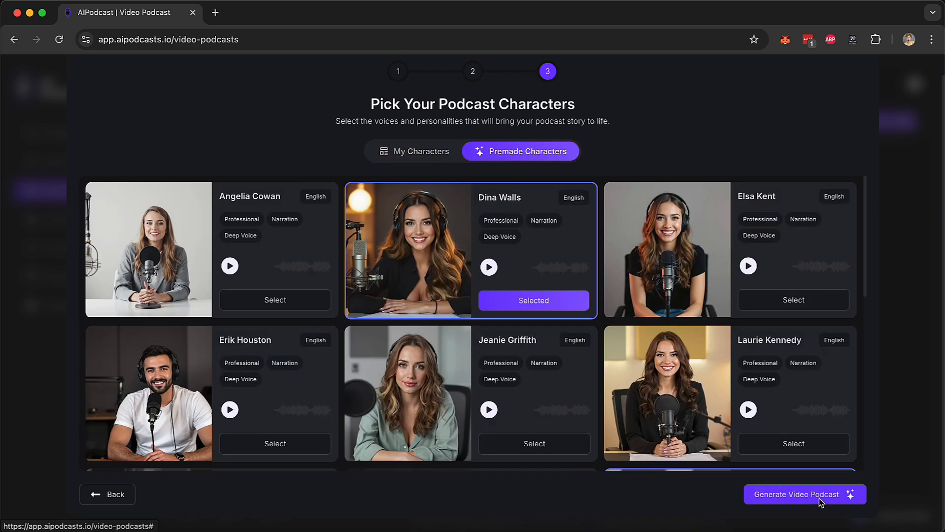
Generate the video podcast and open "weight loss journey 2" for editing
left_click(820, 498)
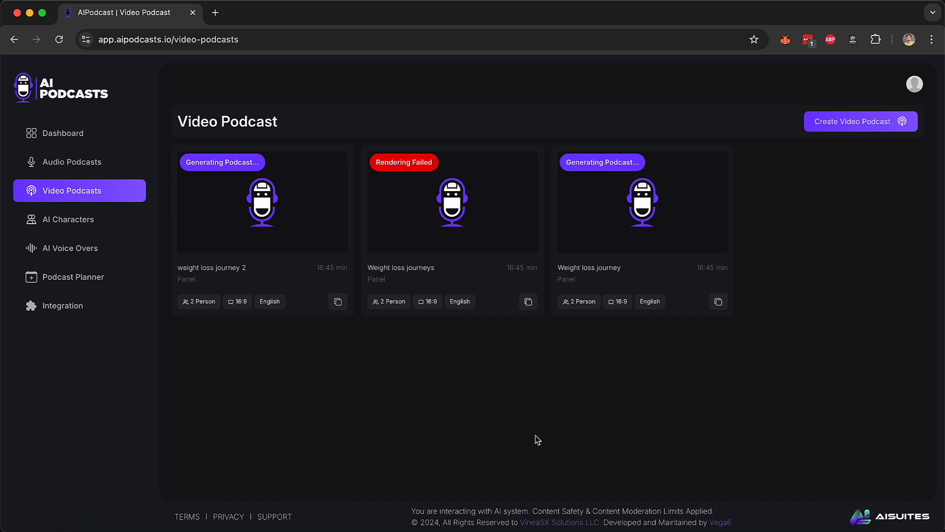
left_click(334, 164)
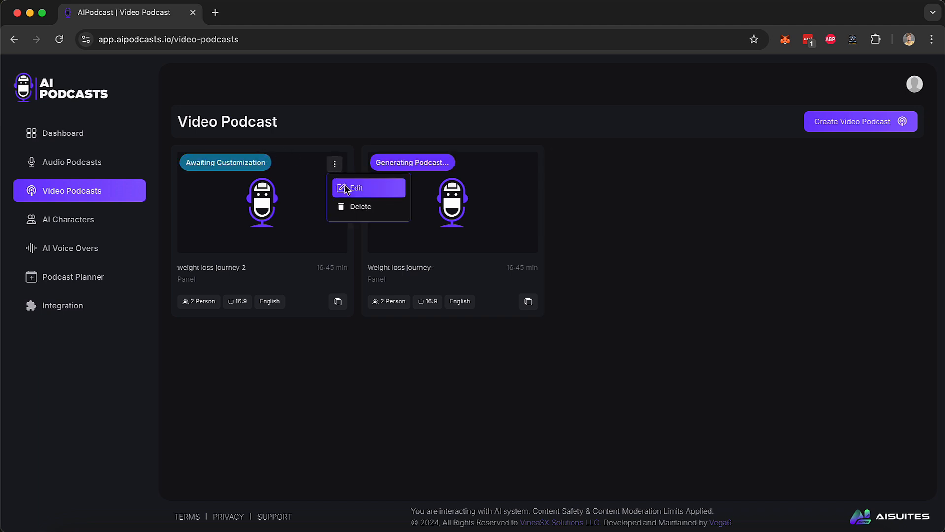
left_click(346, 189)
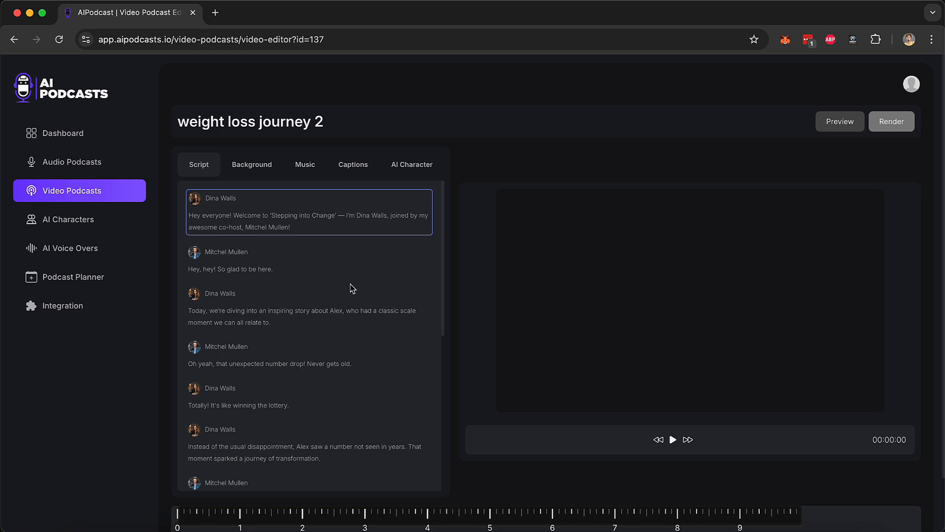
scroll(437, 334, "down", 3)
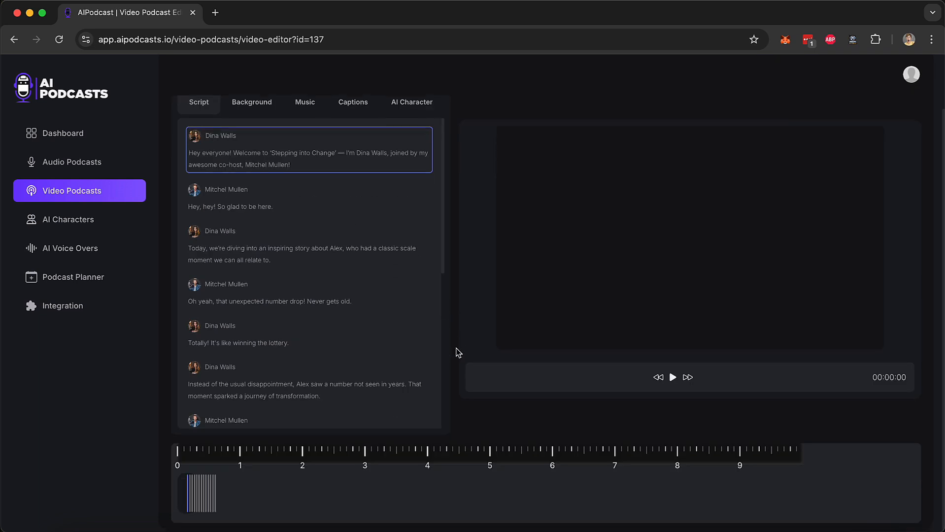
Review the podcast script and the background options, including generating an AI image from a description
scroll(459, 353, "up", 3)
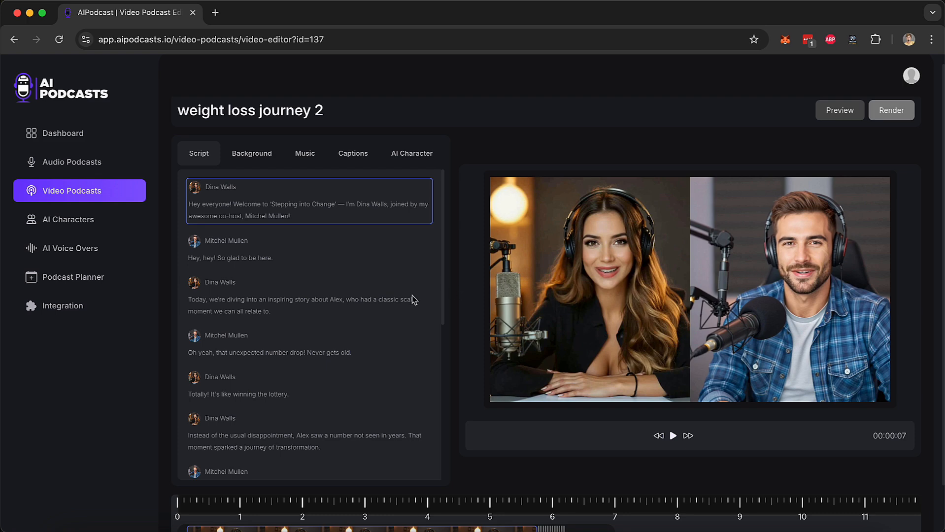
scroll(276, 231, "down", 5)
scroll(330, 231, "up", 6)
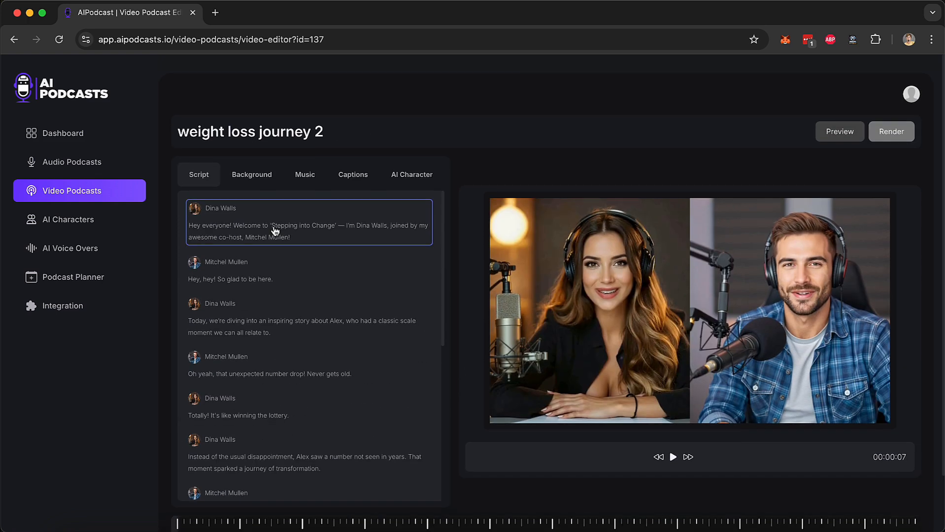
left_click(252, 166)
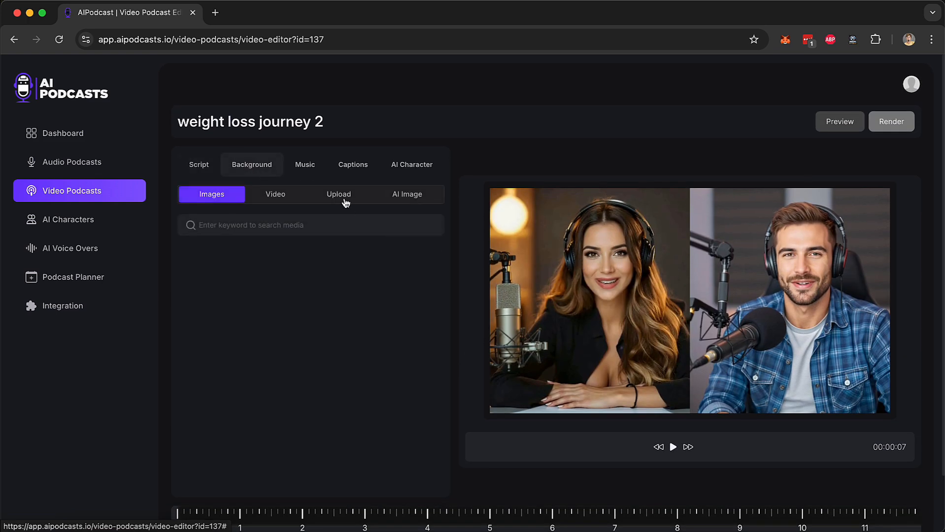
left_click(425, 202)
left_click(370, 263)
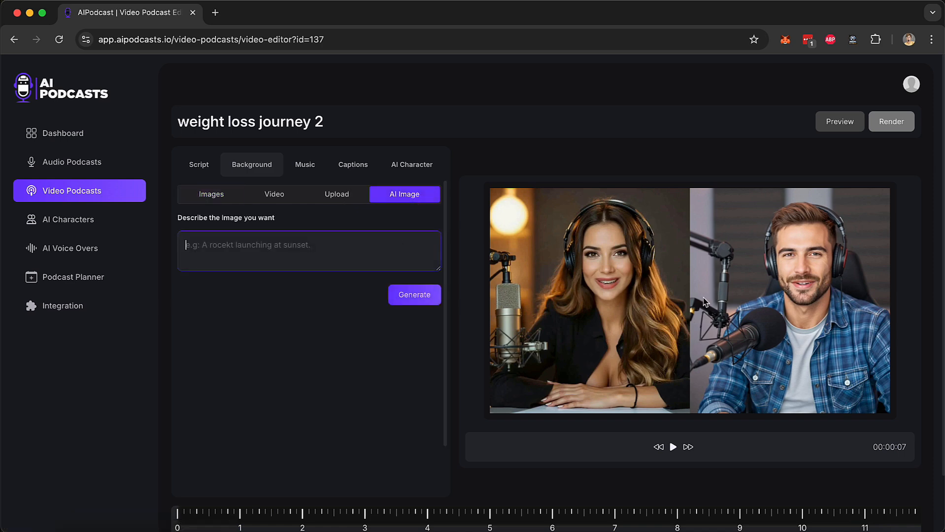
Check the copyright-free music list, the audio upload option and the AI characters used in the podcast
left_click(301, 168)
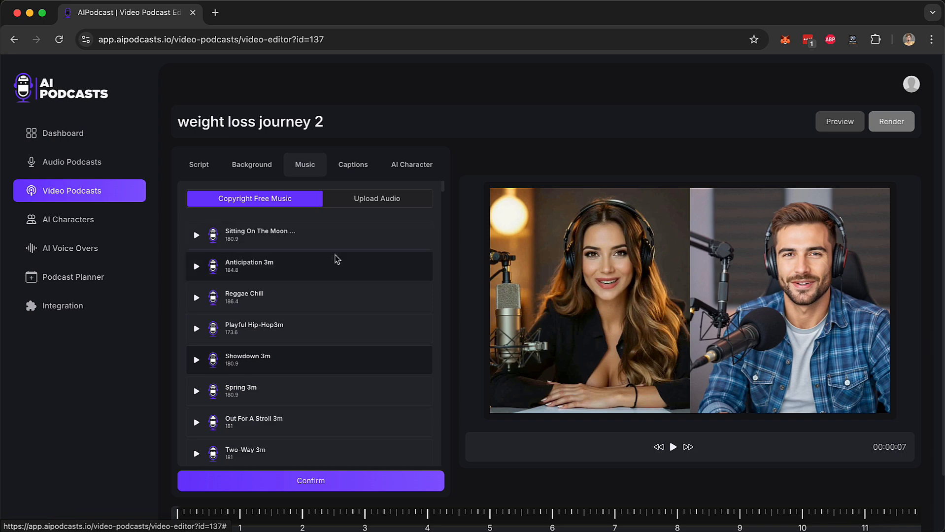
left_click(377, 200)
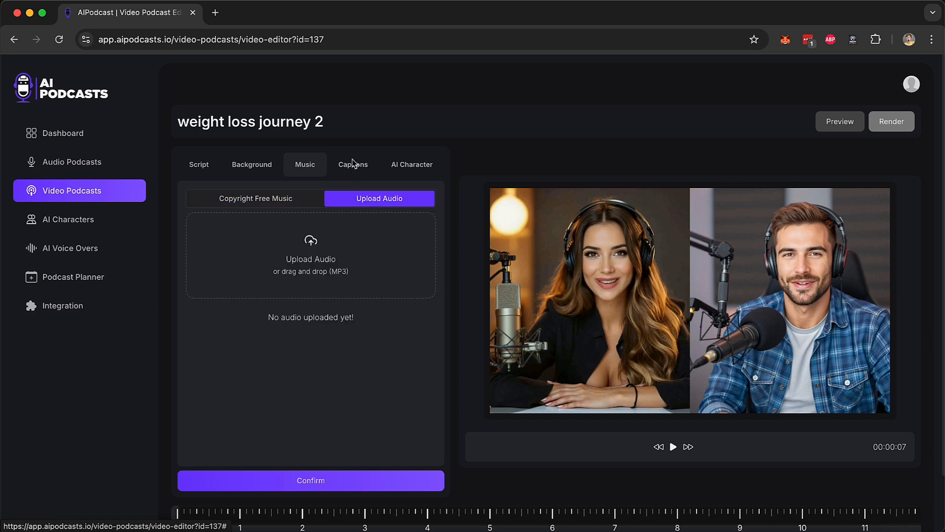
left_click(432, 173)
scroll(373, 371, "down", 2)
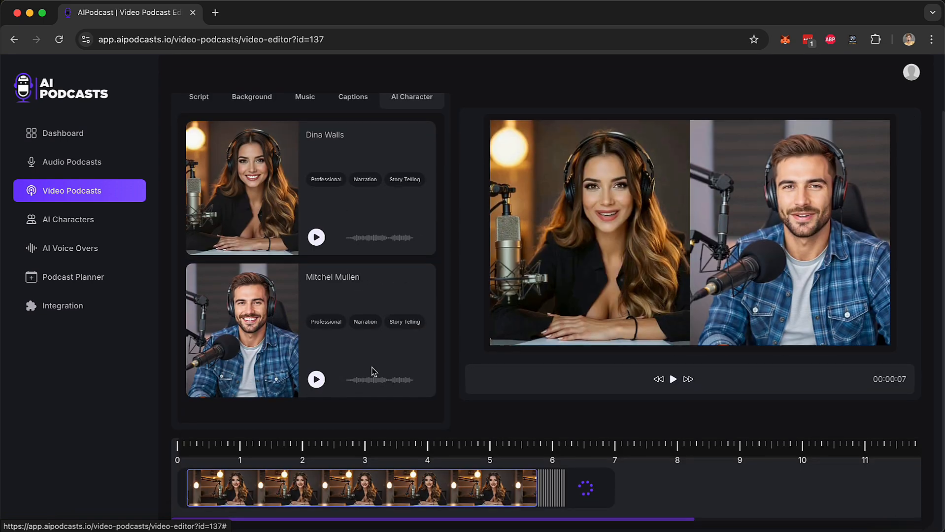
scroll(373, 371, "up", 3)
Turn on captions and apply the pink italic "THE QUICK" caption style
left_click(359, 175)
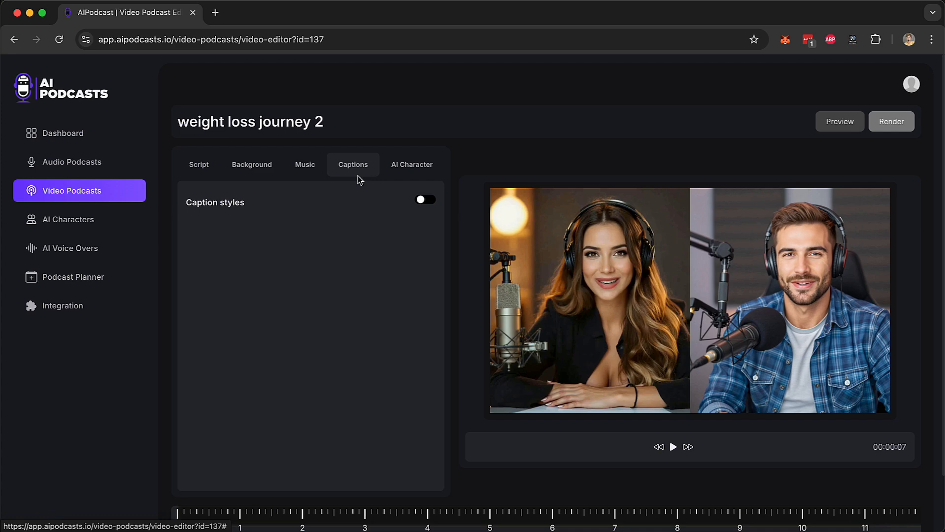
left_click(421, 201)
left_click(367, 318)
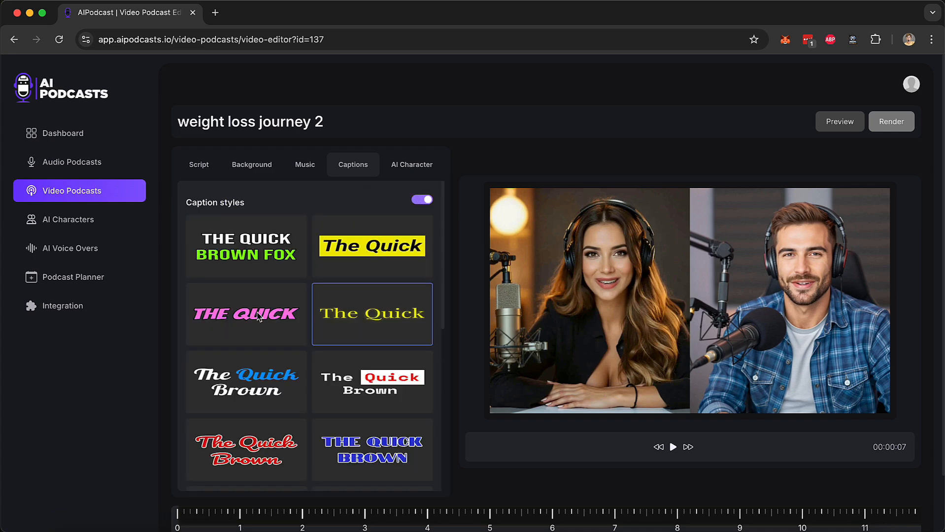
left_click(257, 315)
scroll(257, 364, "down", 7)
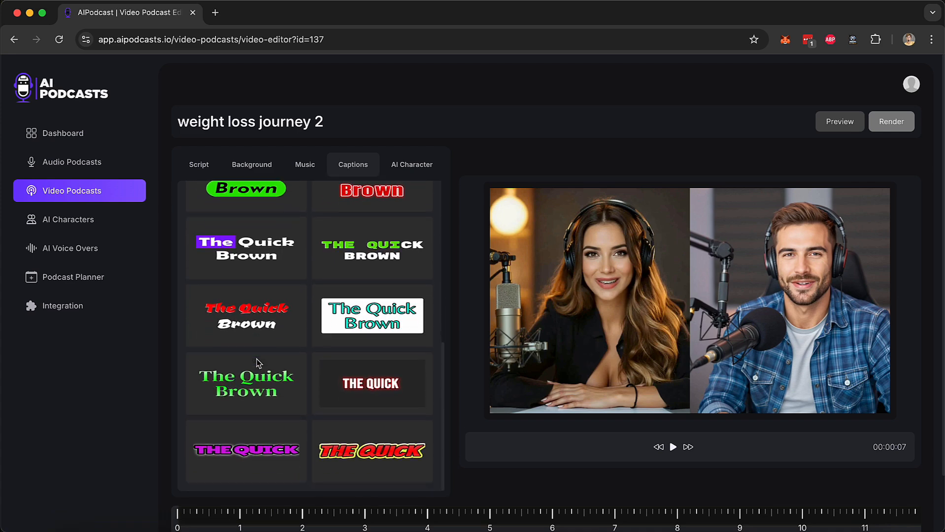
scroll(257, 363, "down", 3)
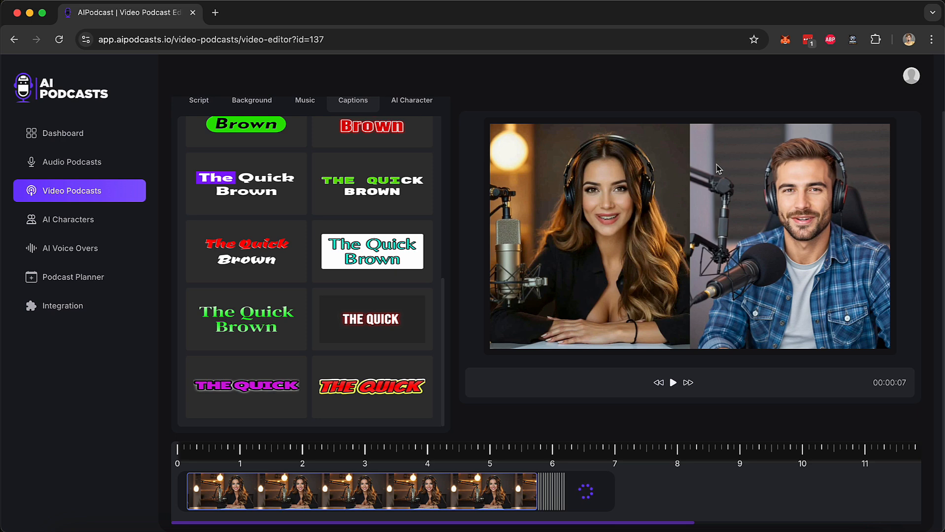
scroll(717, 169, "up", 2)
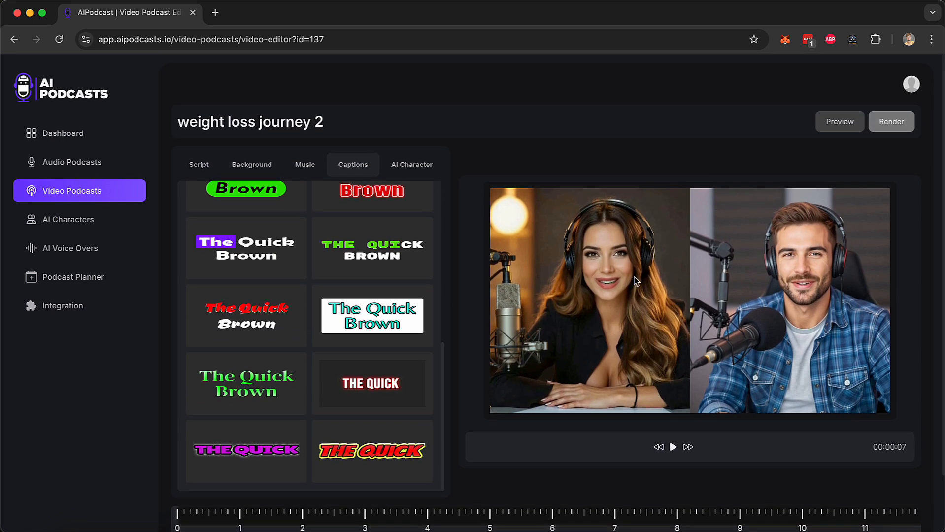
scroll(381, 294, "up", 6)
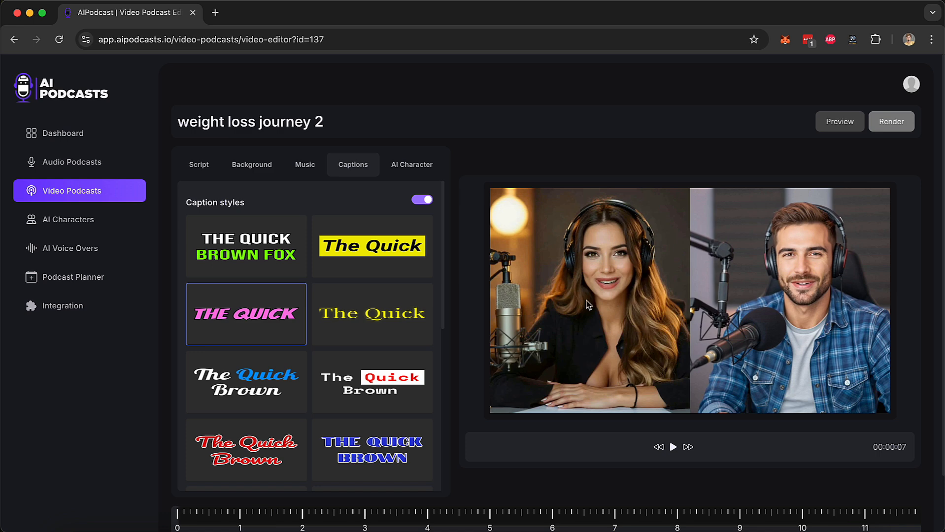
scroll(601, 380, "down", 2)
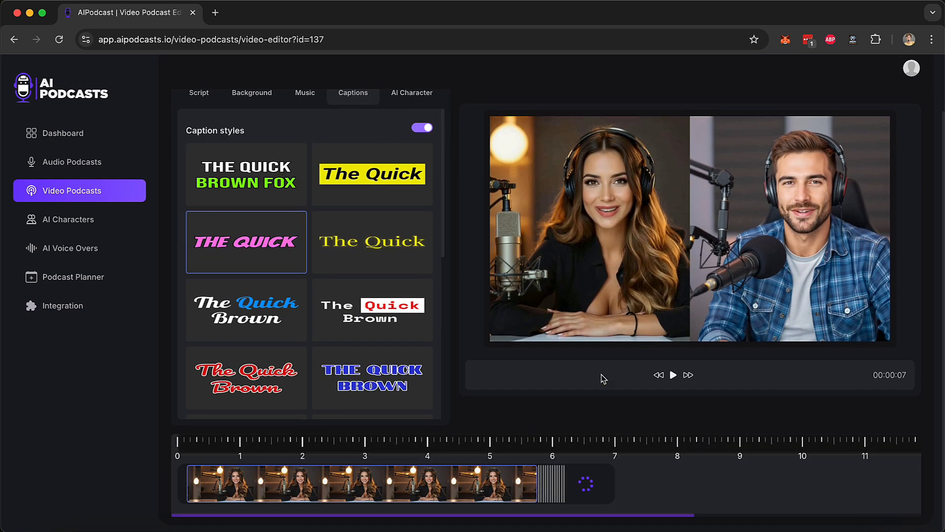
scroll(638, 345, "up", 2)
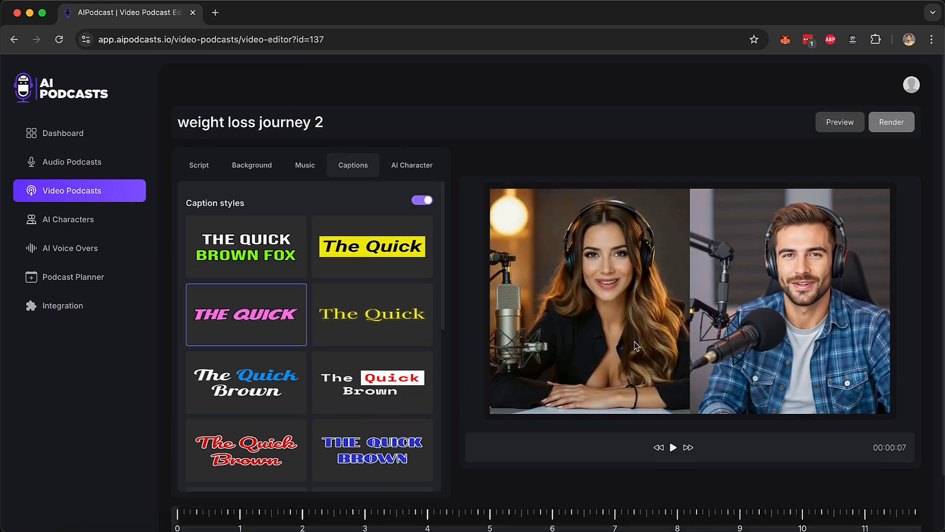
scroll(576, 389, "down", 2)
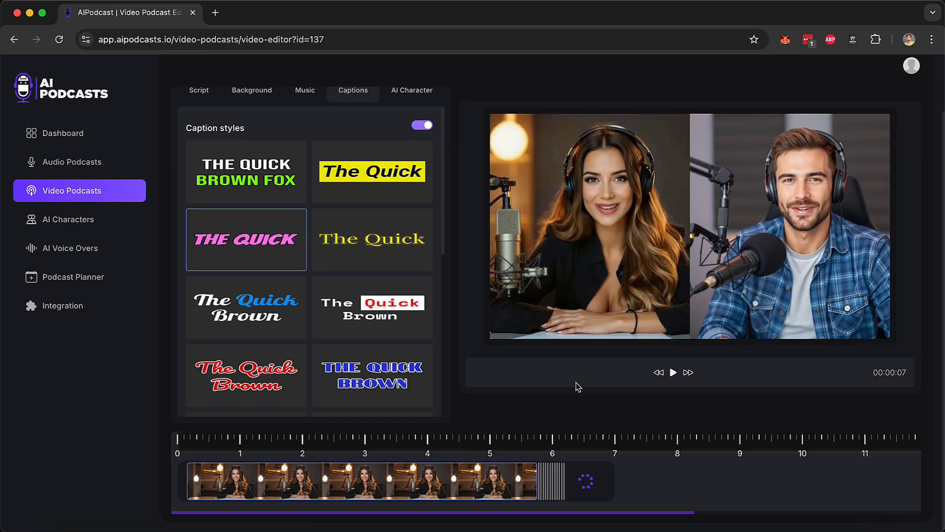
scroll(632, 402, "up", 2)
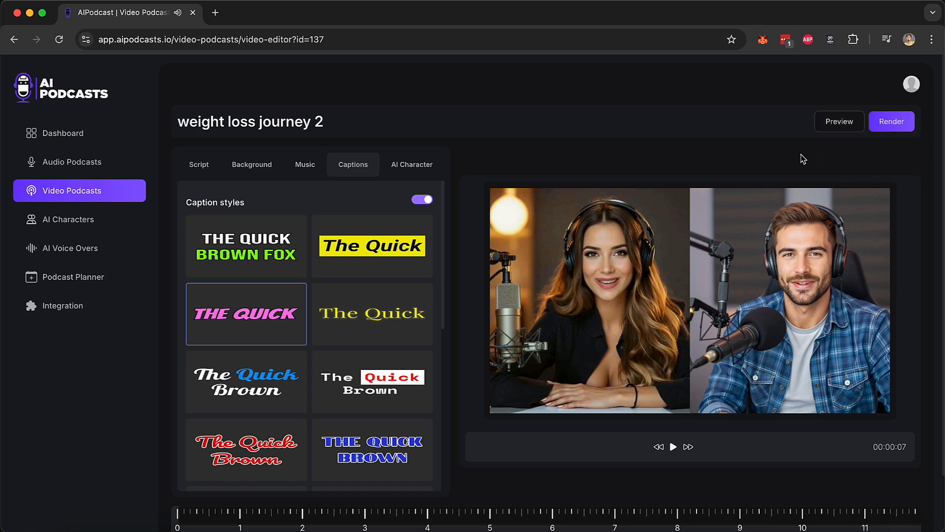
Preview the podcast and play the speakers' clips between about 18 and 29 seconds on the timeline
left_click(848, 126)
scroll(567, 441, "down", 2)
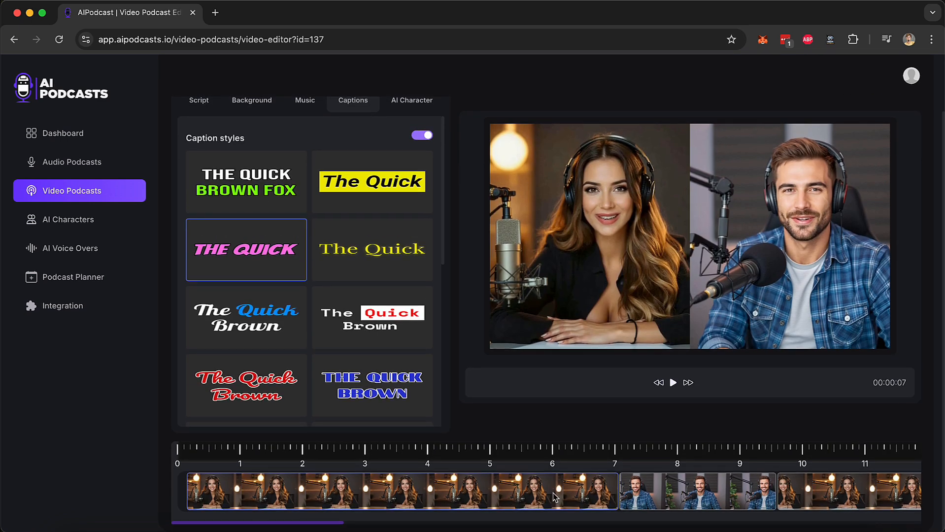
scroll(554, 495, "right", 8)
scroll(500, 496, "right", 10)
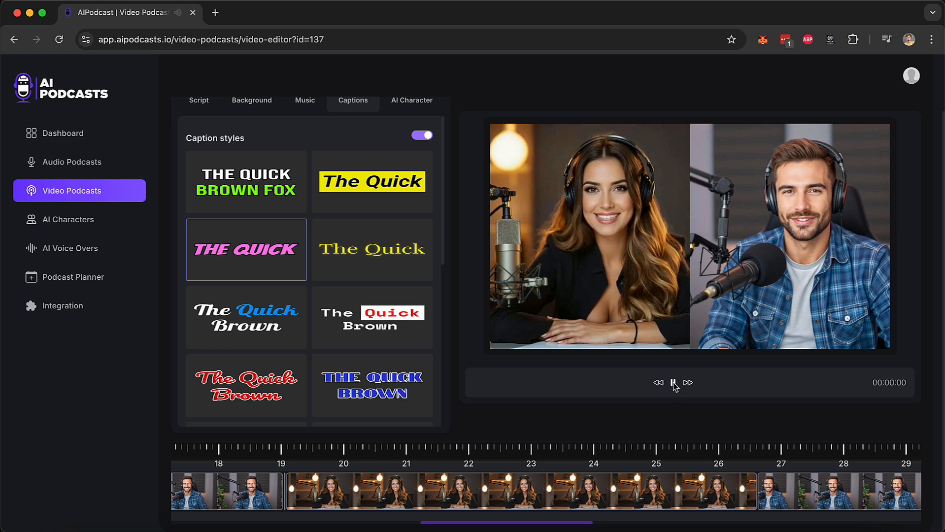
left_click(673, 383)
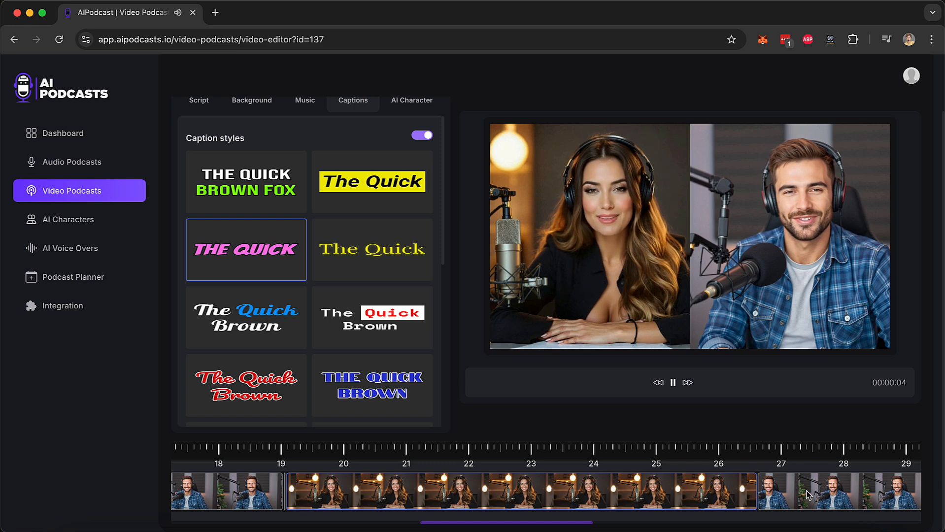
left_click(673, 383)
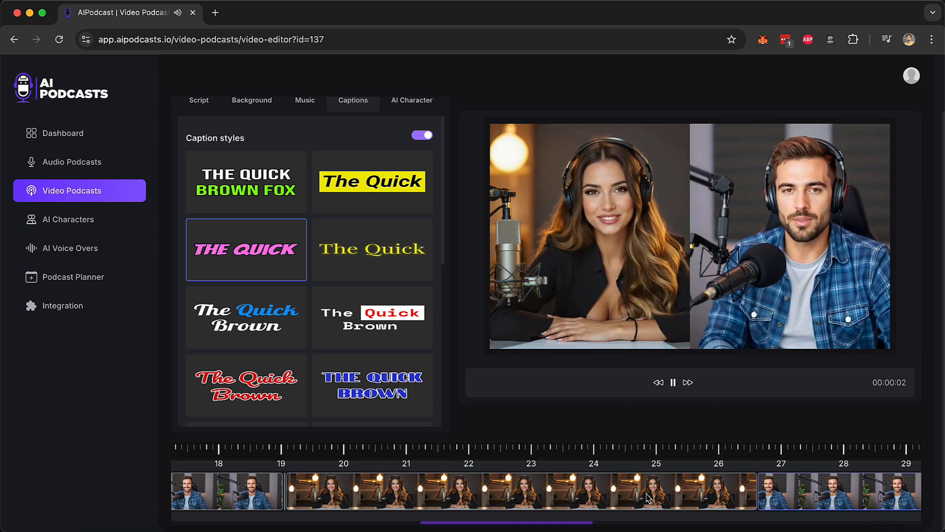
left_click(674, 382)
left_click(674, 383)
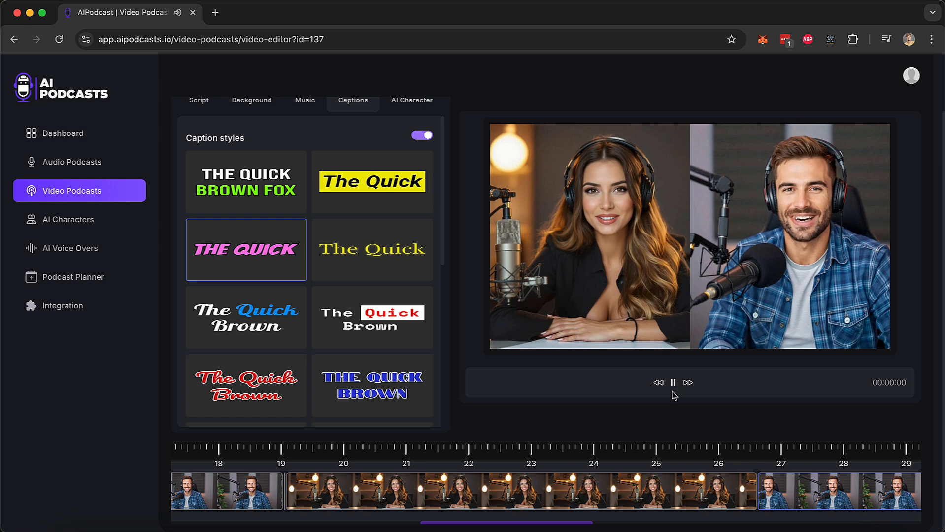
Return to the start of the timeline and play the first clip of the woman with headphones
scroll(647, 489, "left", 18)
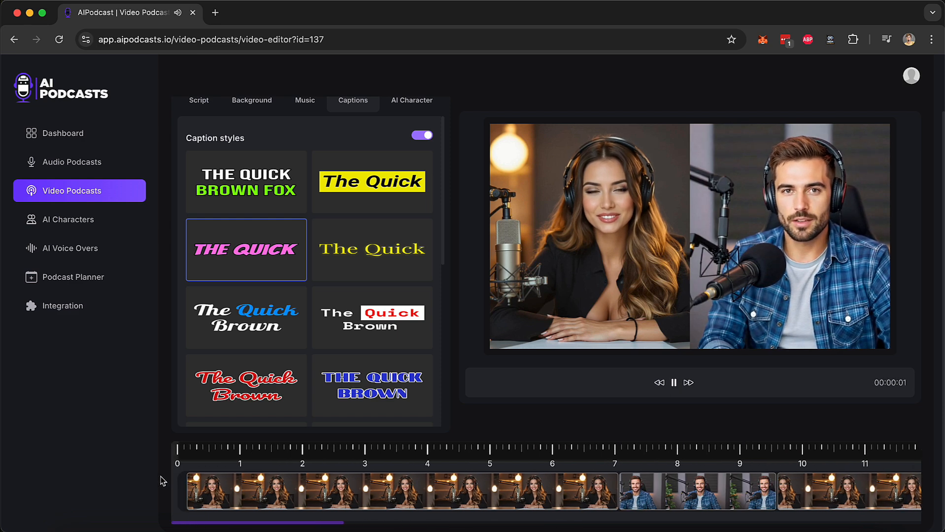
left_click(258, 496)
left_click(672, 384)
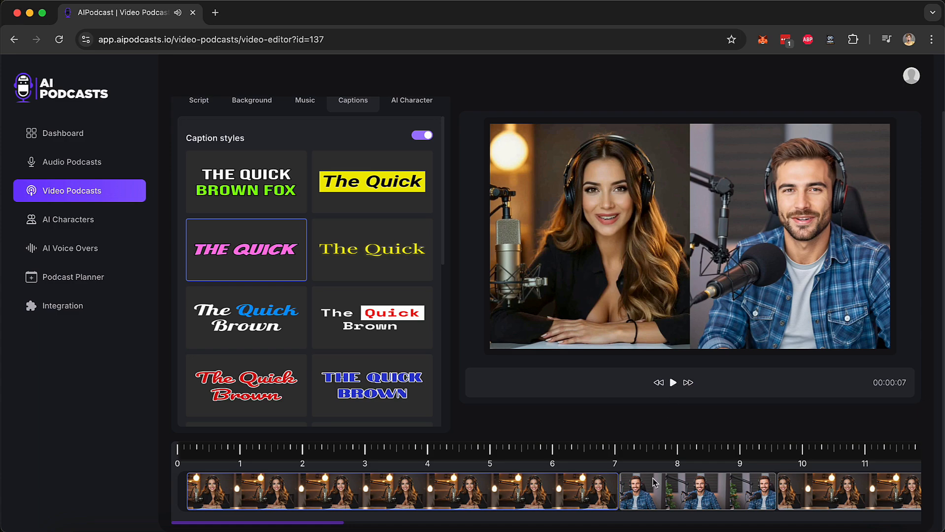
Render the "weight loss journey 2" video podcast
scroll(714, 358, "up", 3)
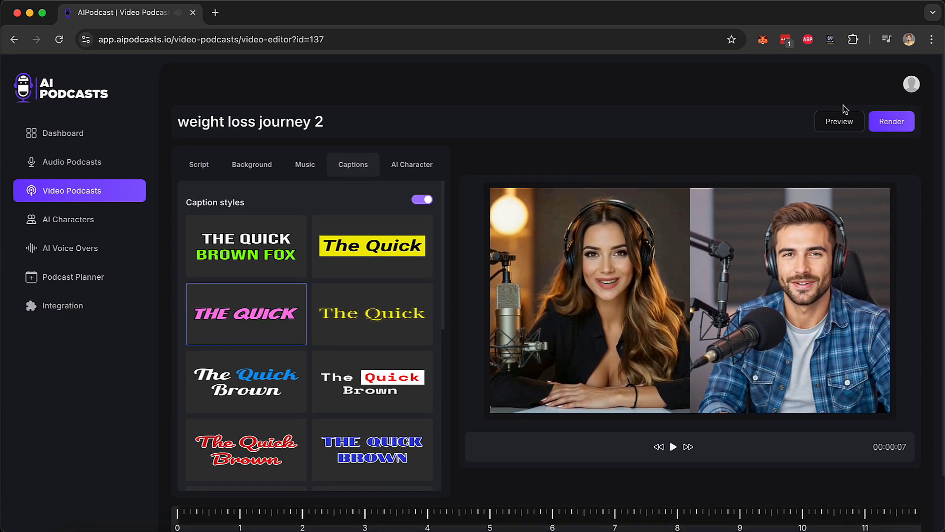
scroll(534, 469, "down", 3)
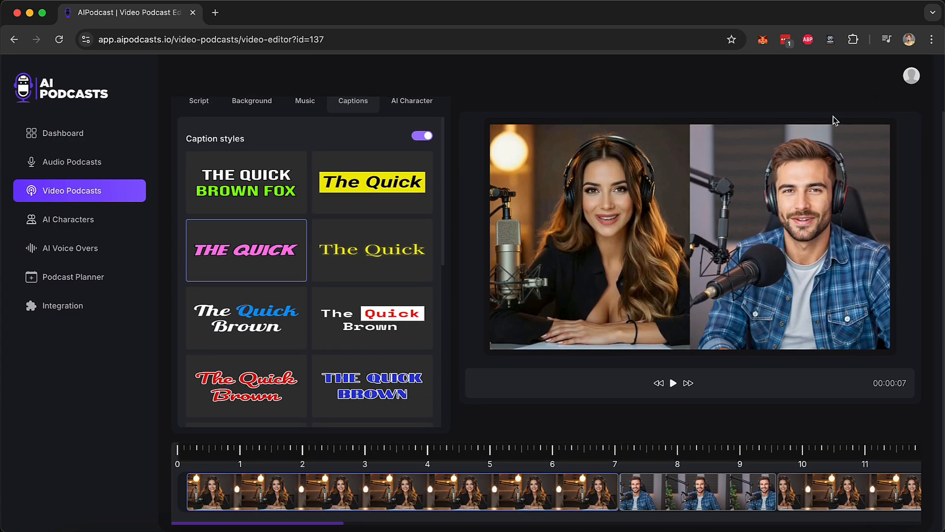
scroll(833, 120, "up", 3)
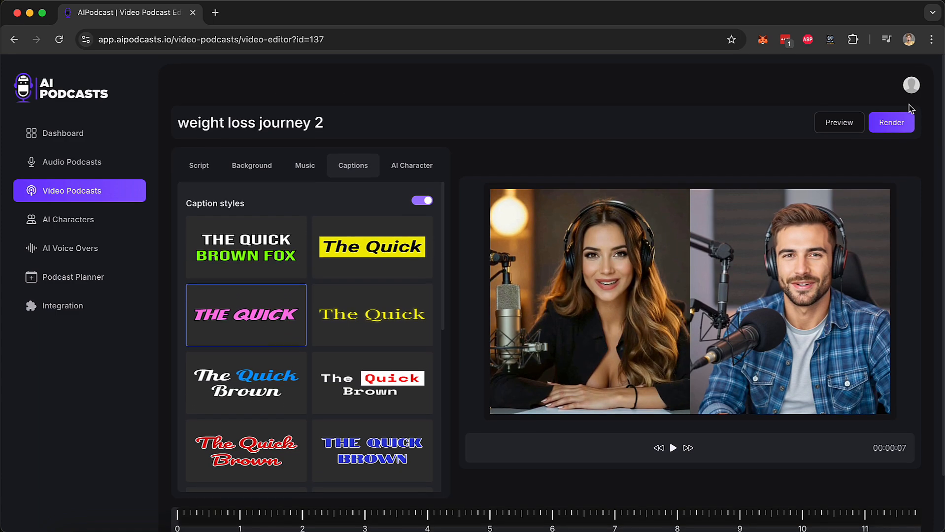
left_click(895, 125)
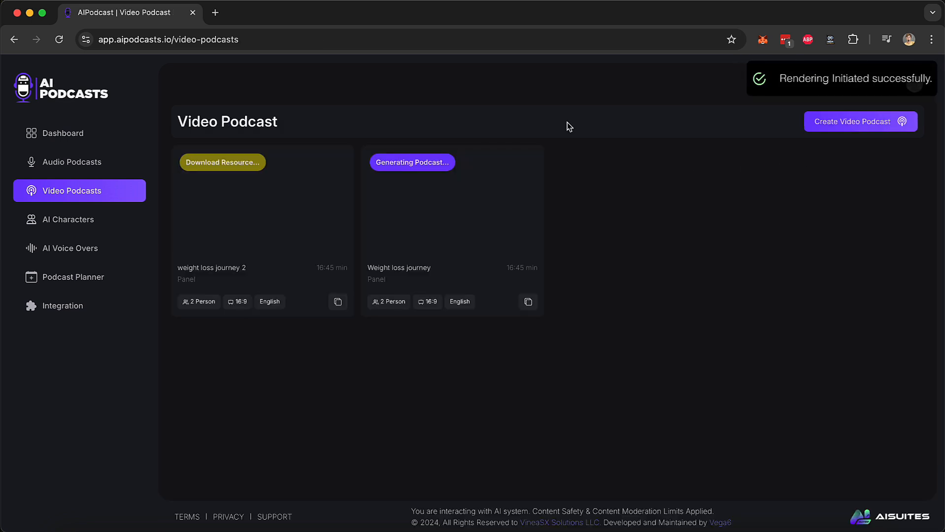
Browse the library of premade AI characters
left_click(87, 220)
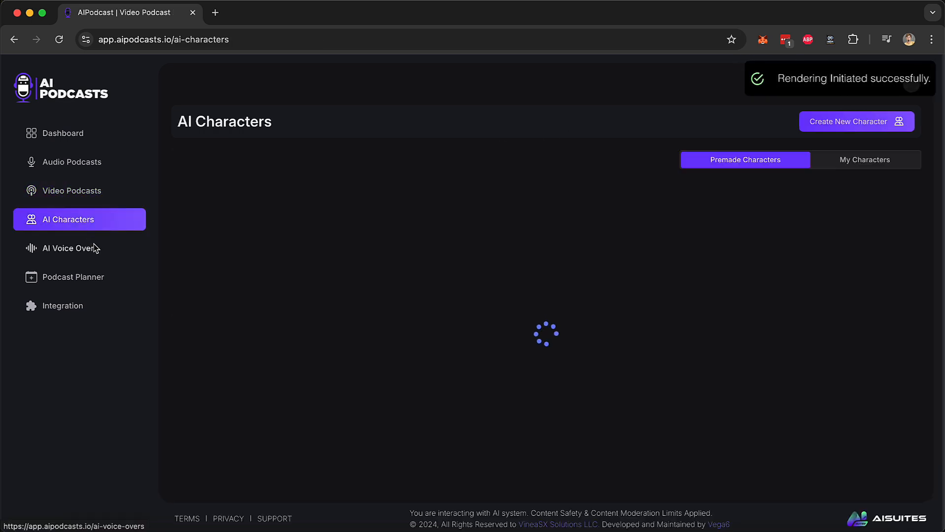
scroll(703, 249, "down", 7)
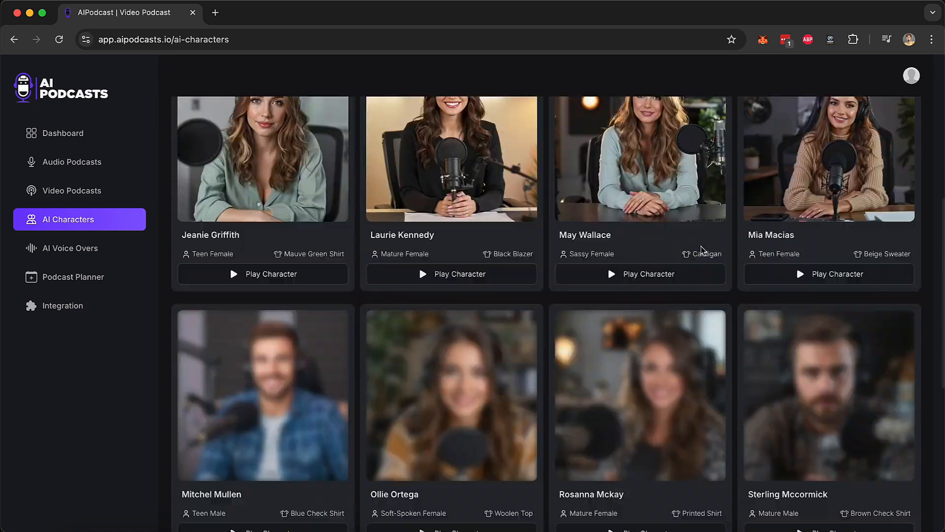
scroll(702, 249, "down", 5)
scroll(702, 249, "up", 15)
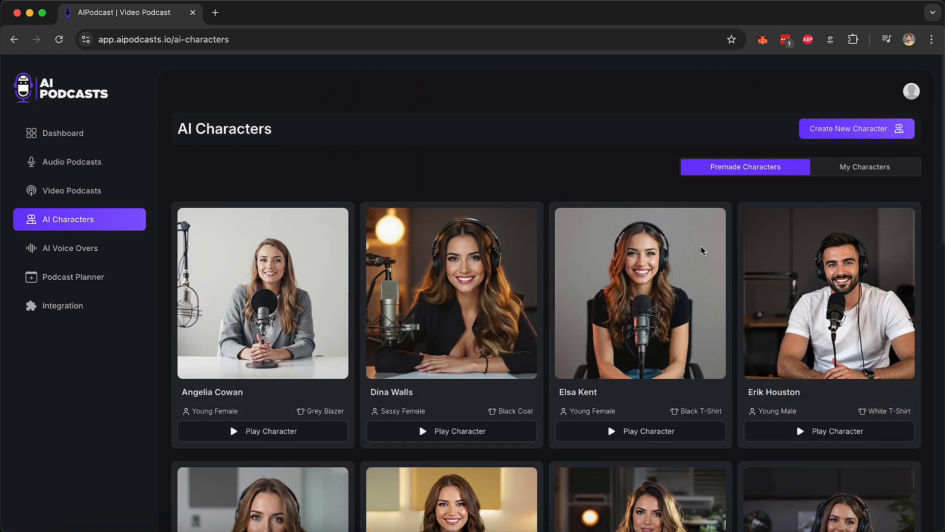
Check the self-created characters and the options for generating or uploading a new one, without creating any
left_click(868, 164)
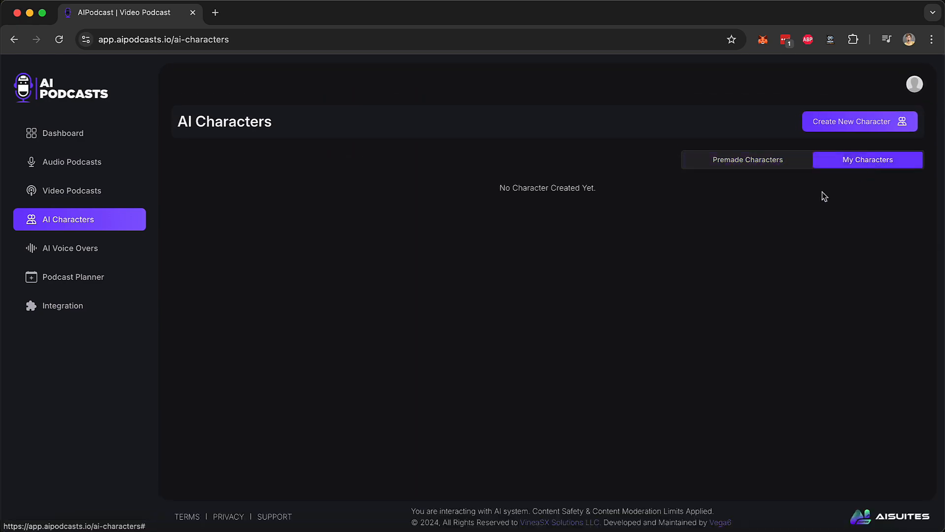
left_click(863, 122)
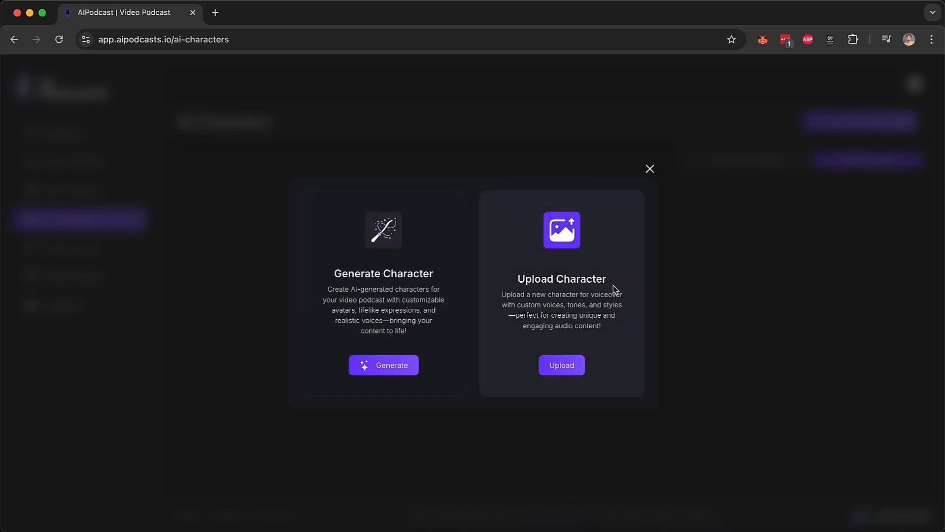
left_click(651, 169)
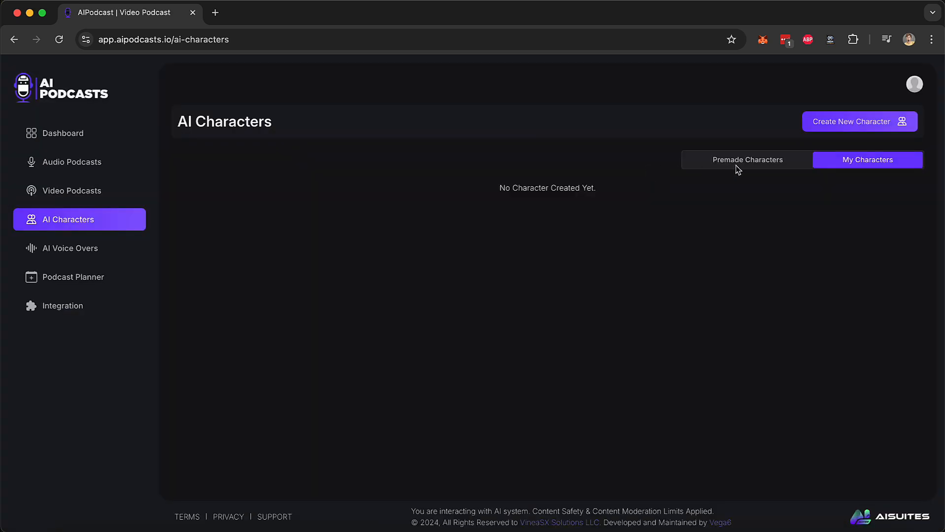
Review the AI voice-over options: the cloned voices list, the AI voices library and the ElevenLabs voices
left_click(101, 248)
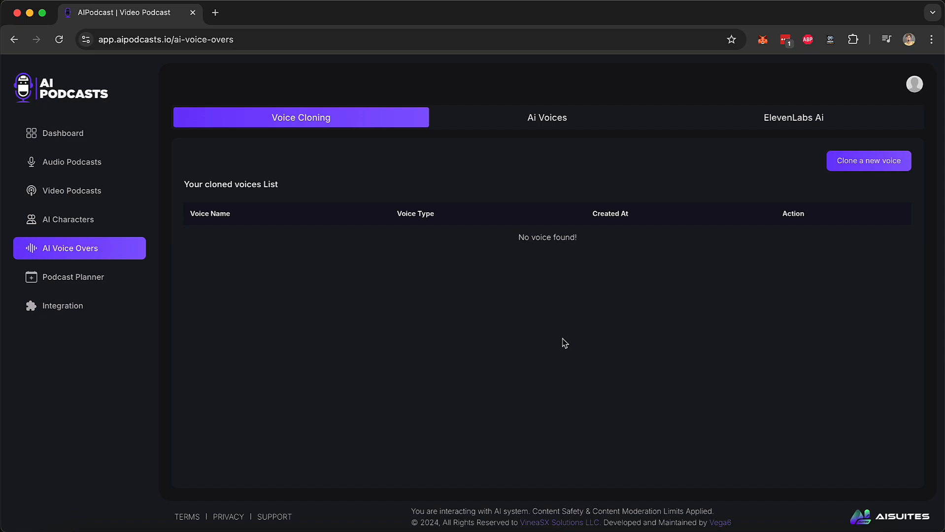
left_click(572, 123)
scroll(547, 367, "down", 8)
scroll(548, 367, "down", 10)
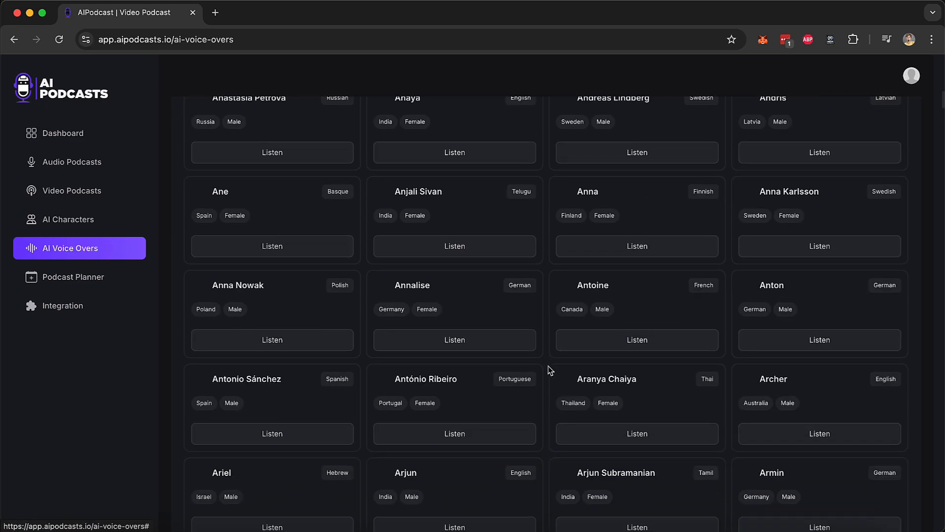
scroll(548, 367, "up", 20)
left_click(801, 131)
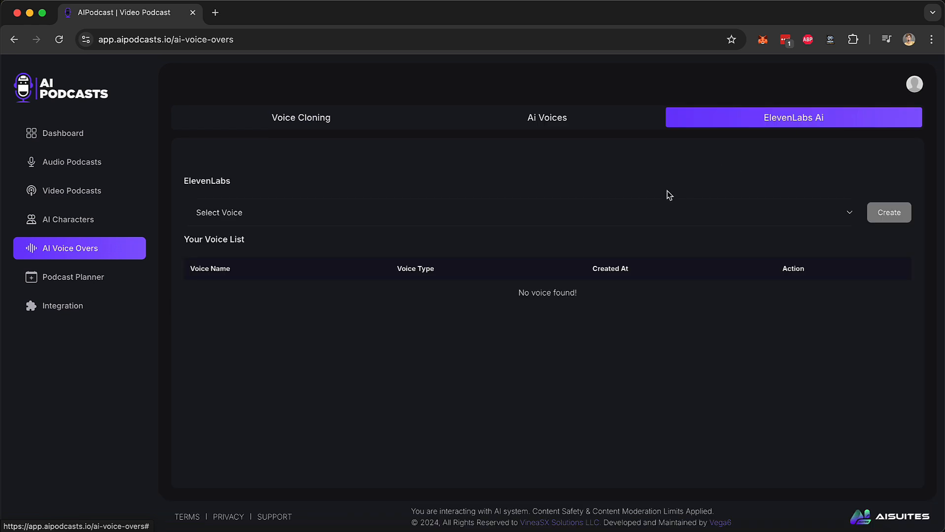
Open the podcast planner calendar
left_click(105, 277)
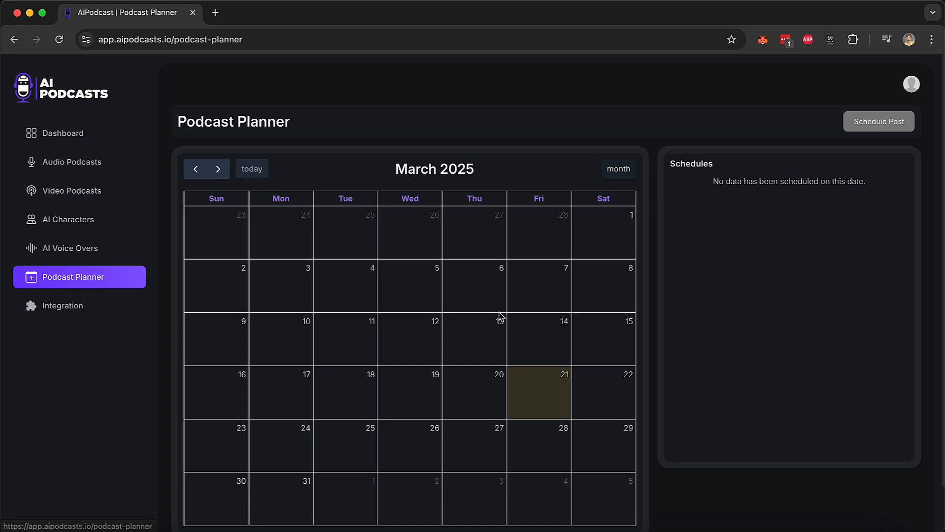